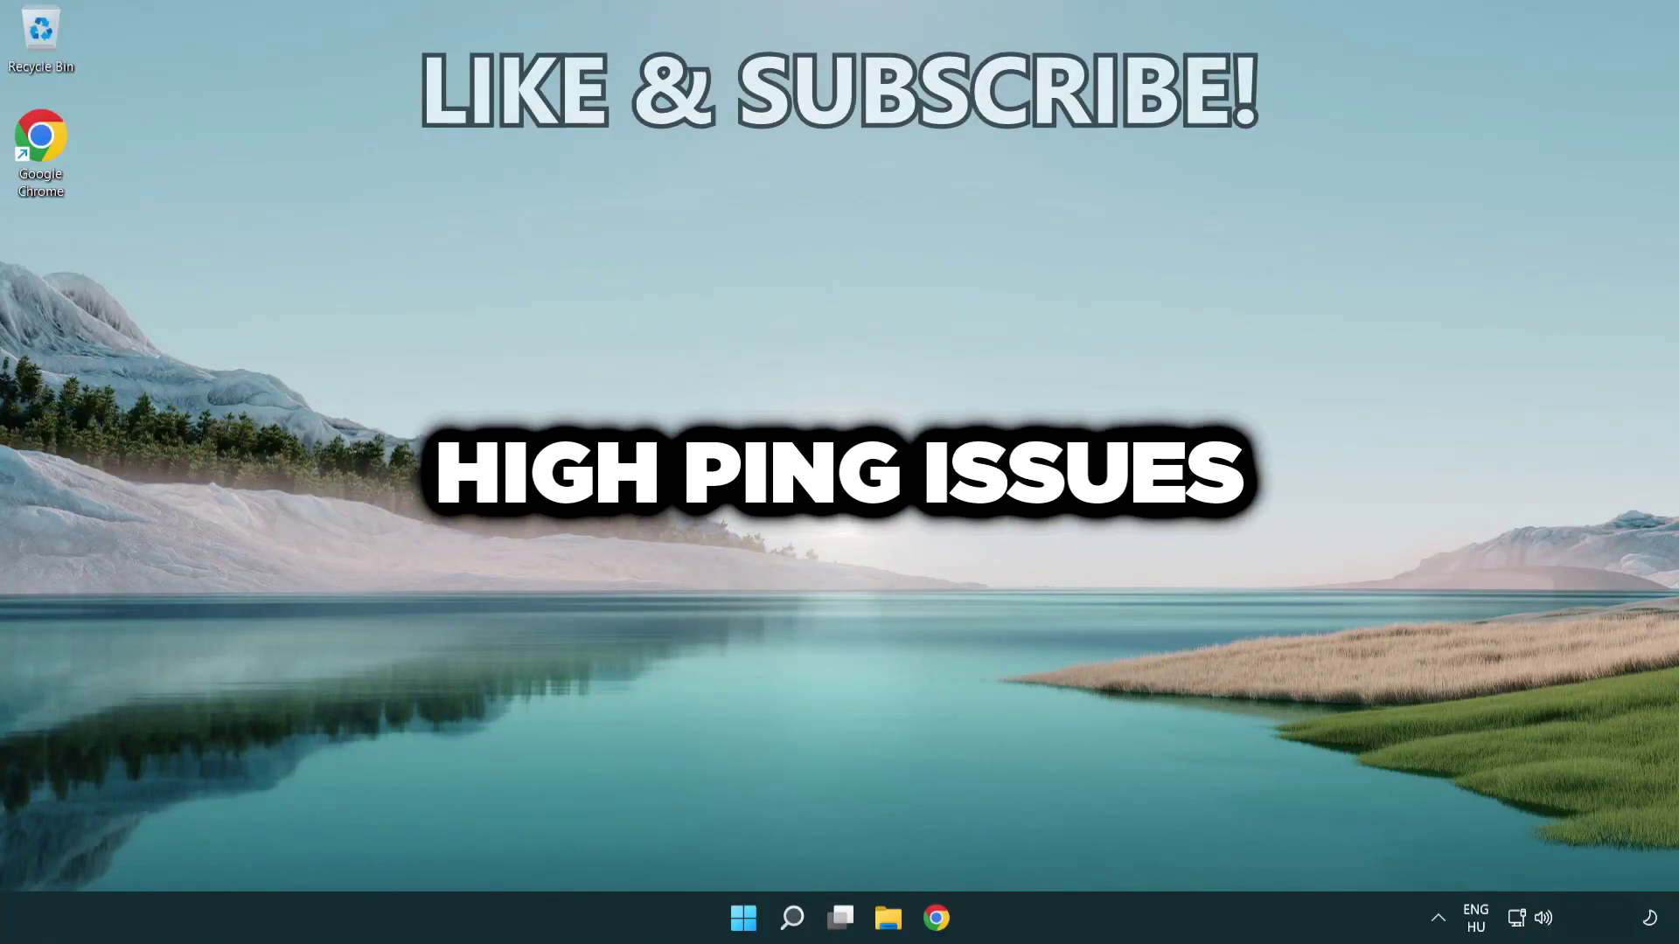
# Step: Launch Command Prompt with administrator rights from Windows Search (cmd)
pyautogui.click(793, 919)
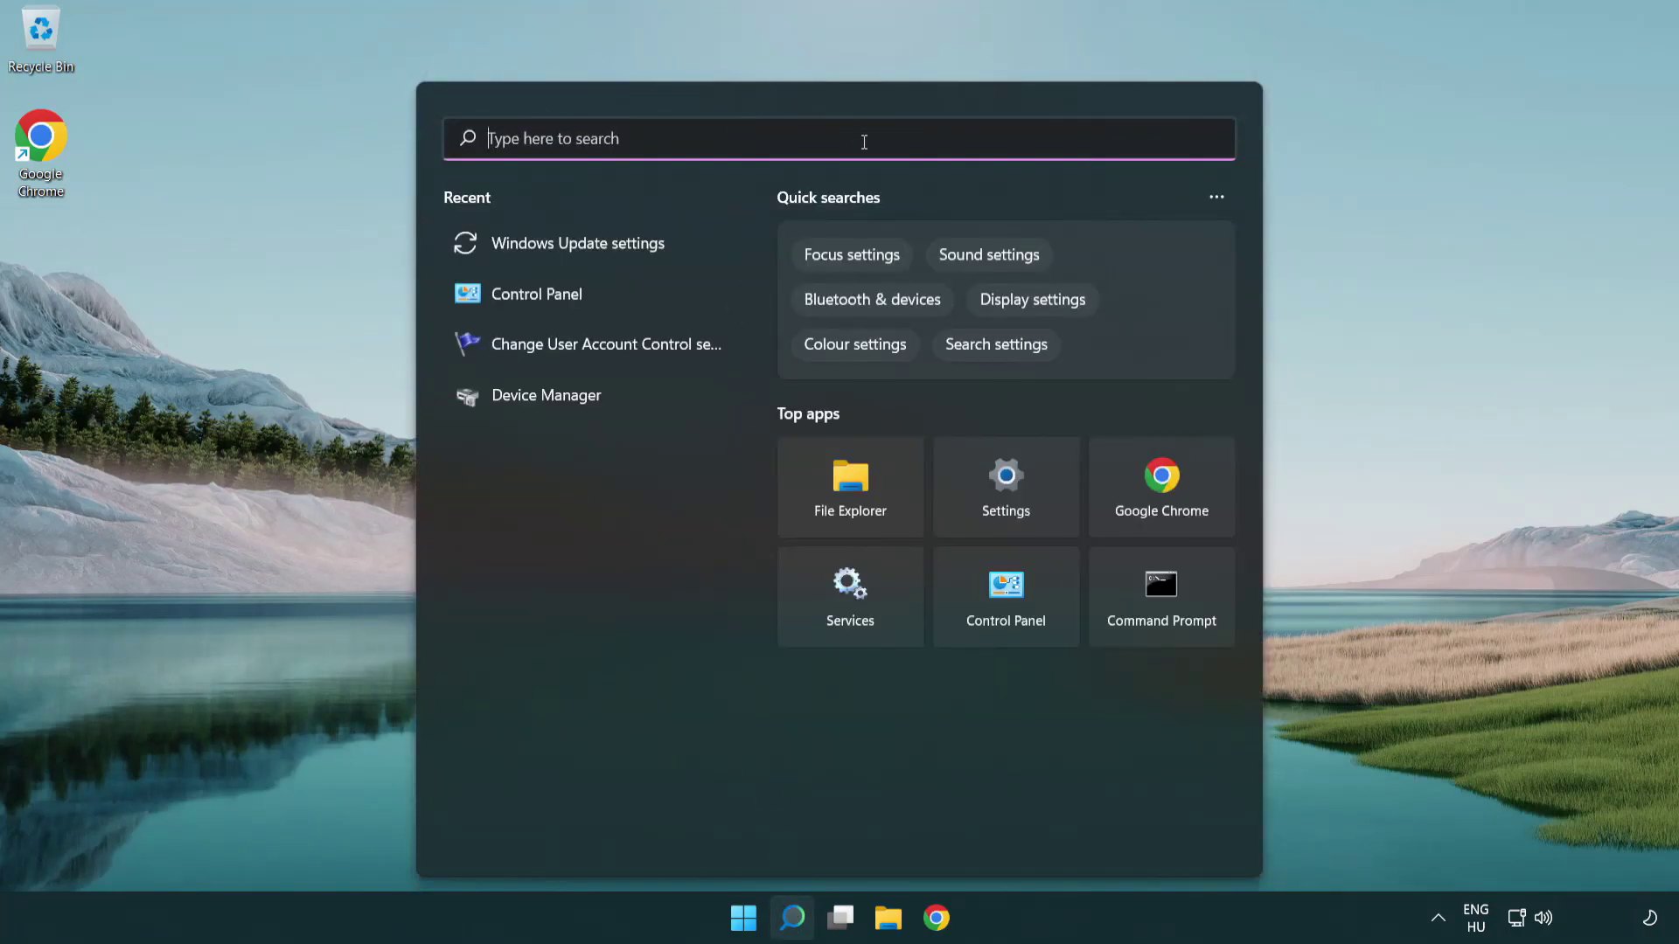
pyautogui.write('cmd')
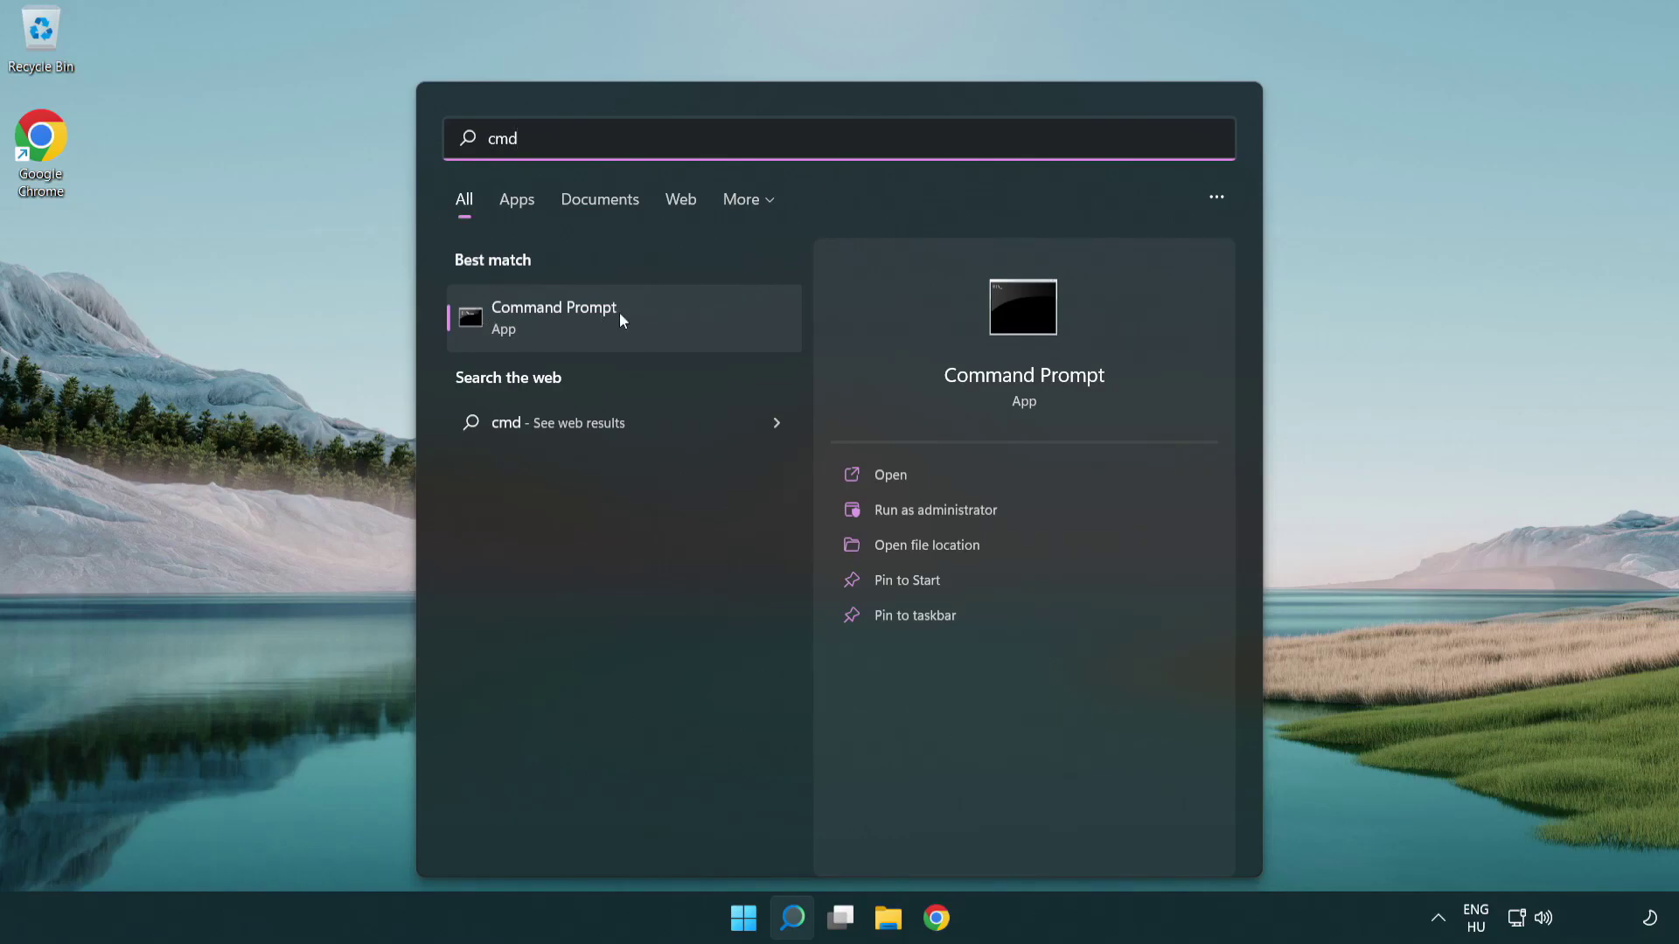
pyautogui.rightClick(684, 314)
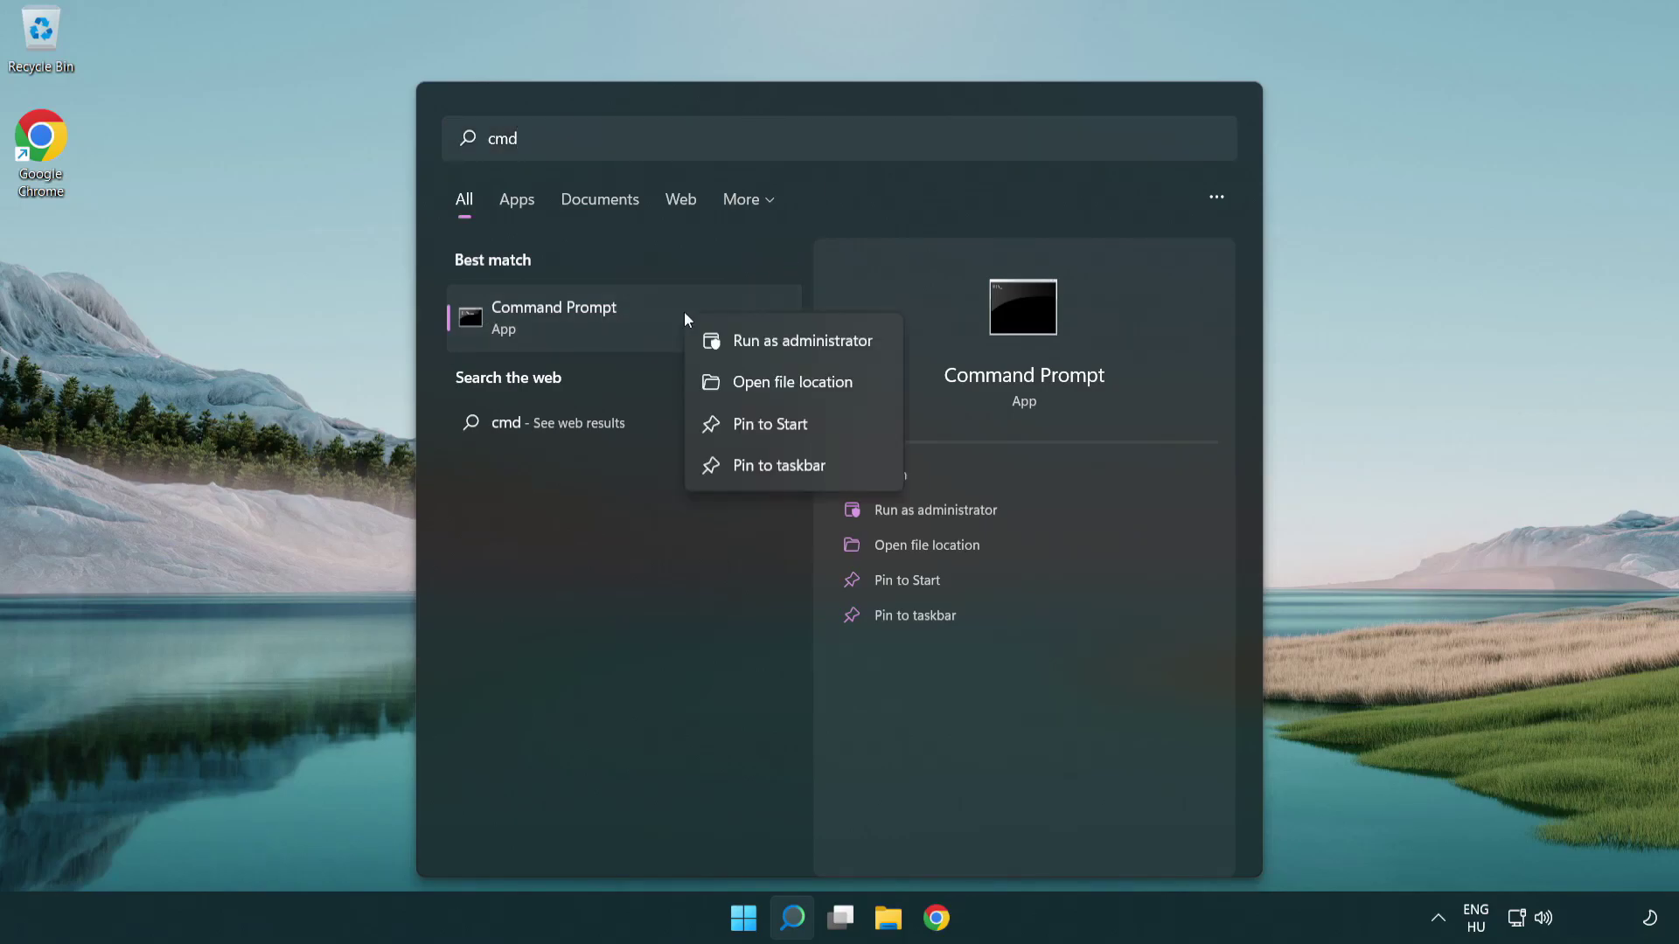
pyautogui.click(814, 346)
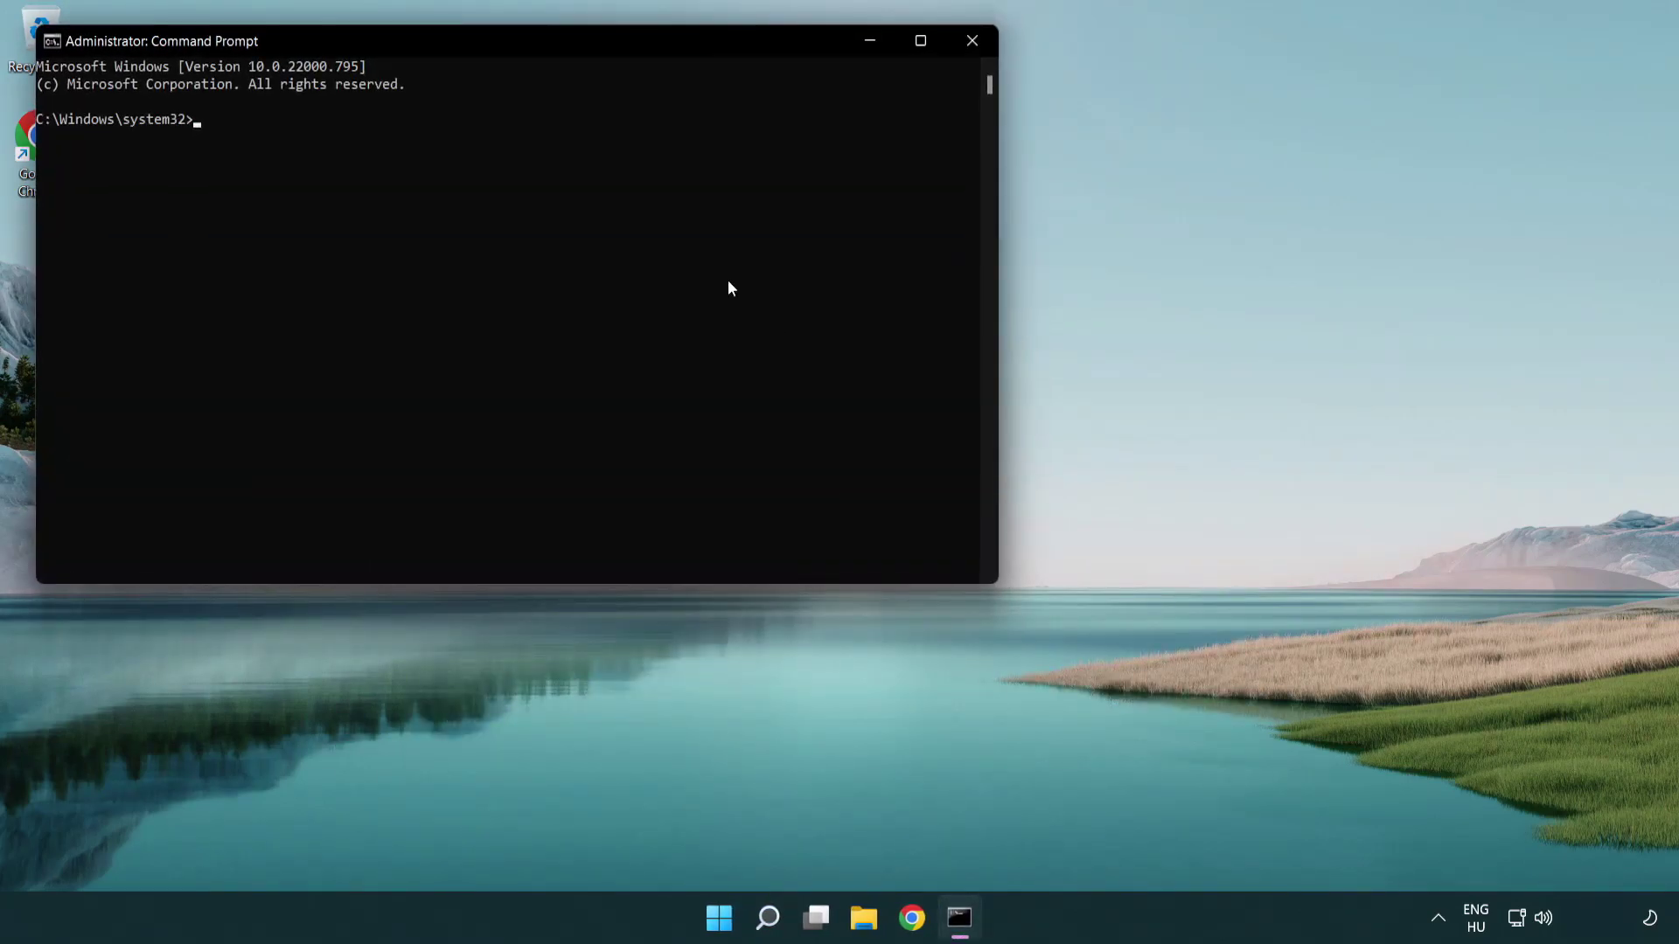
# Step: Run ipconfig /flushdns and netsh winsock reset, then exit Command Prompt
pyautogui.moveTo(603, 42); pyautogui.dragTo(908, 192)
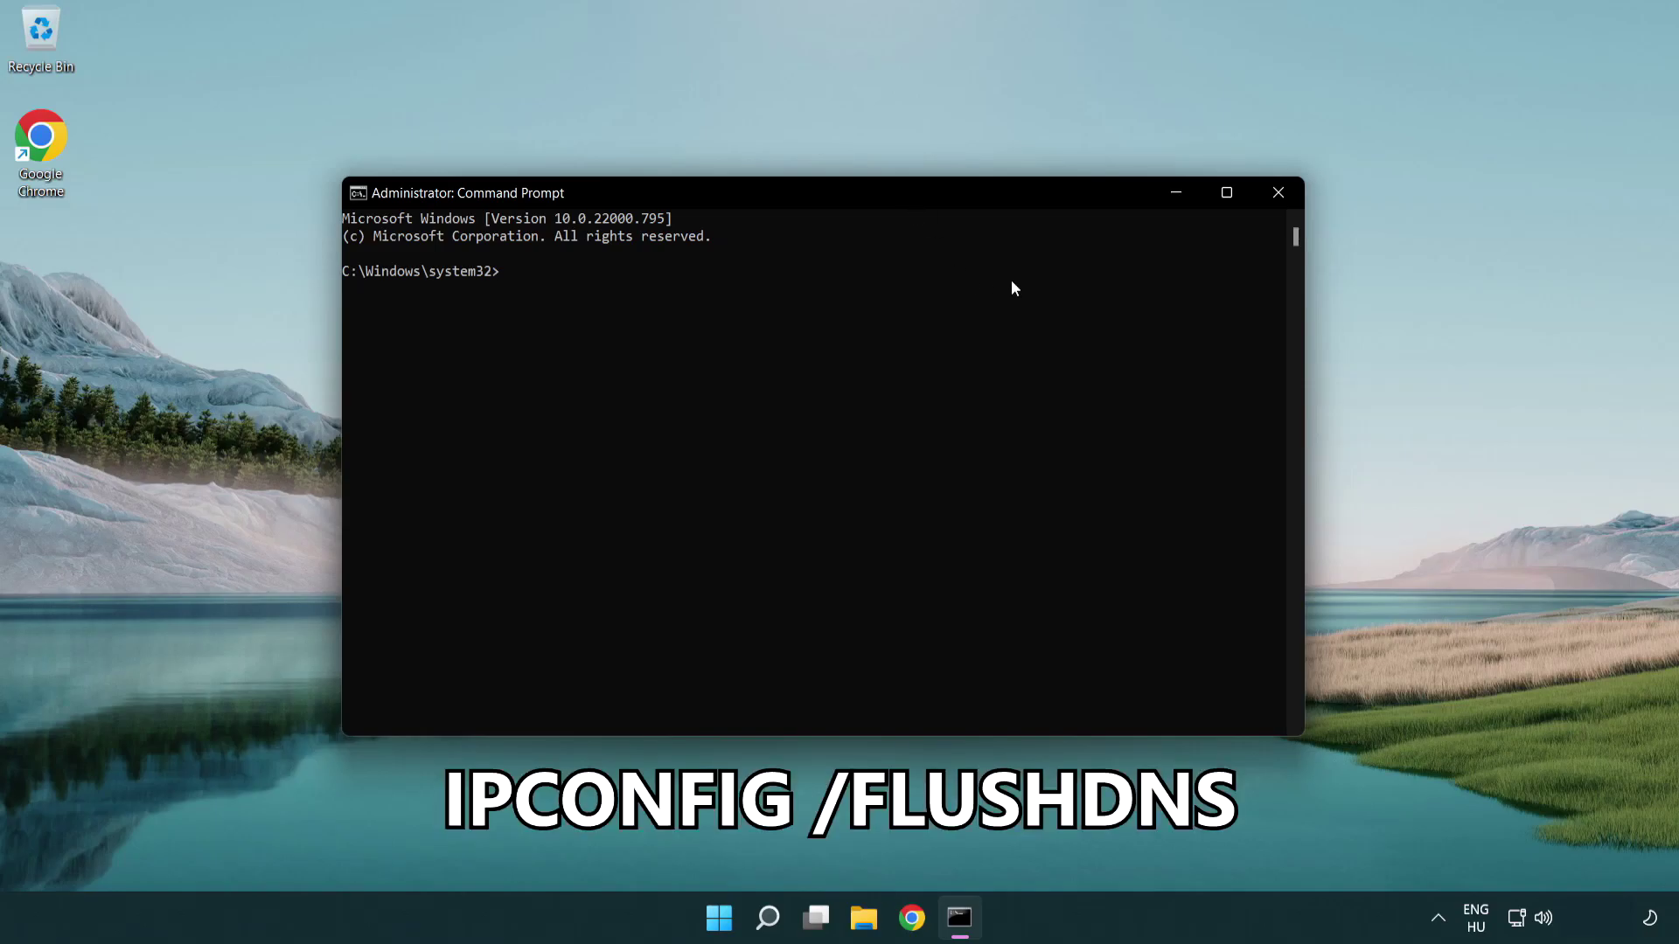
pyautogui.write('ipcon')
pyautogui.write('fig ')
pyautogui.write('/')
pyautogui.write('flushdn')
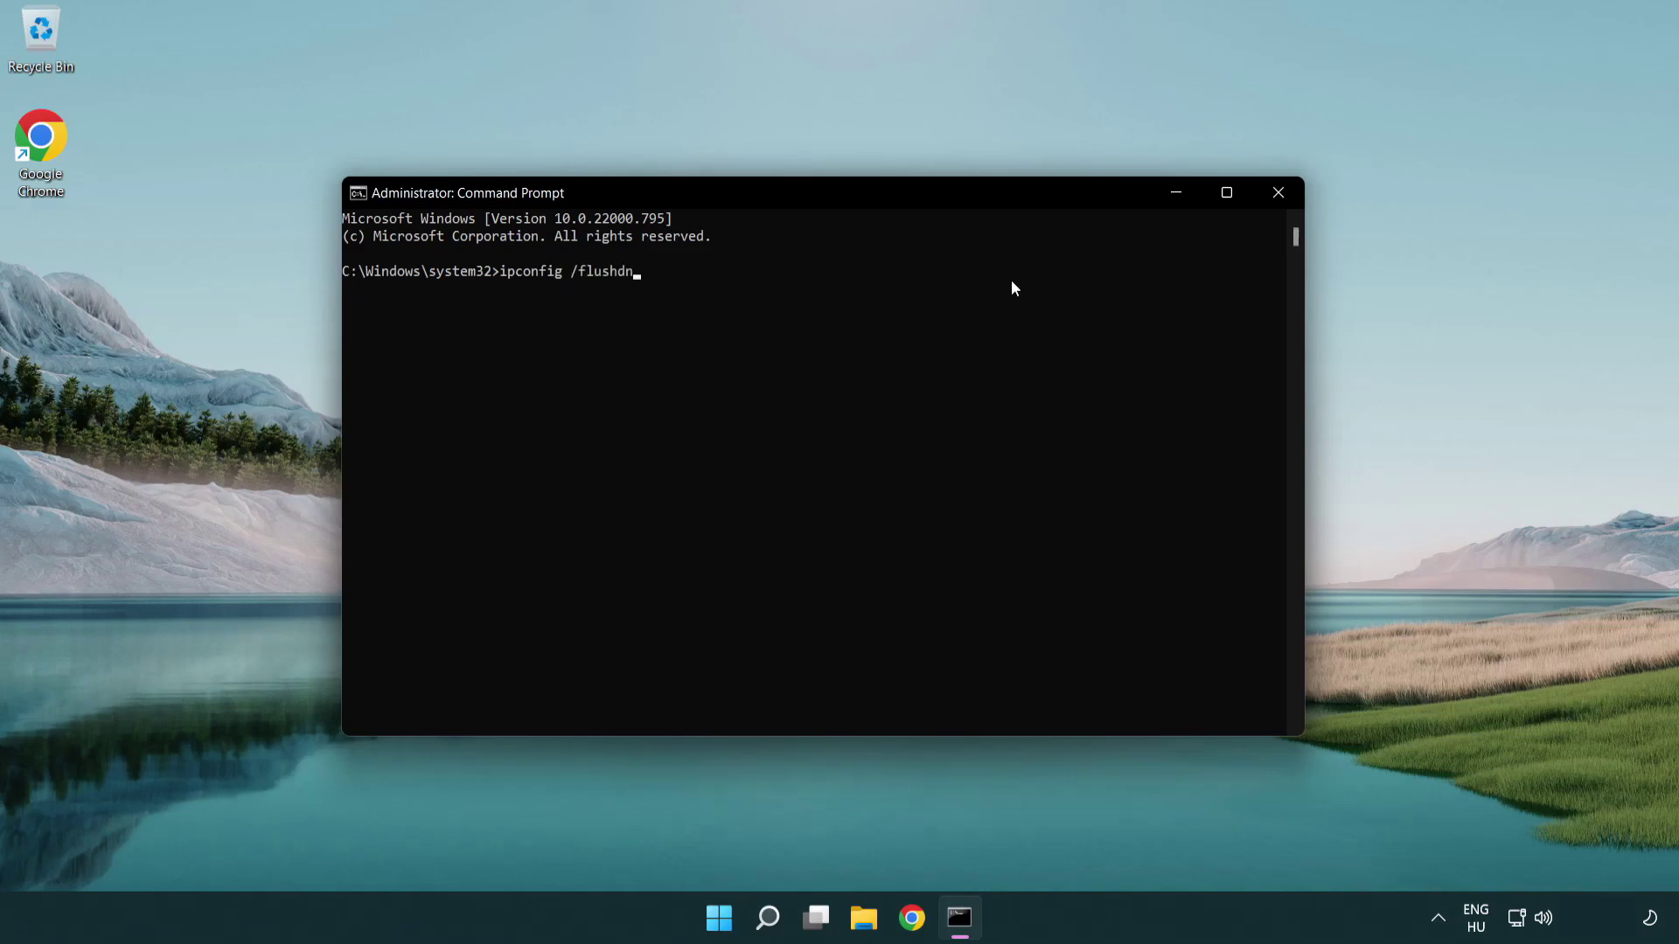
pyautogui.write('s')
pyautogui.press('Return')
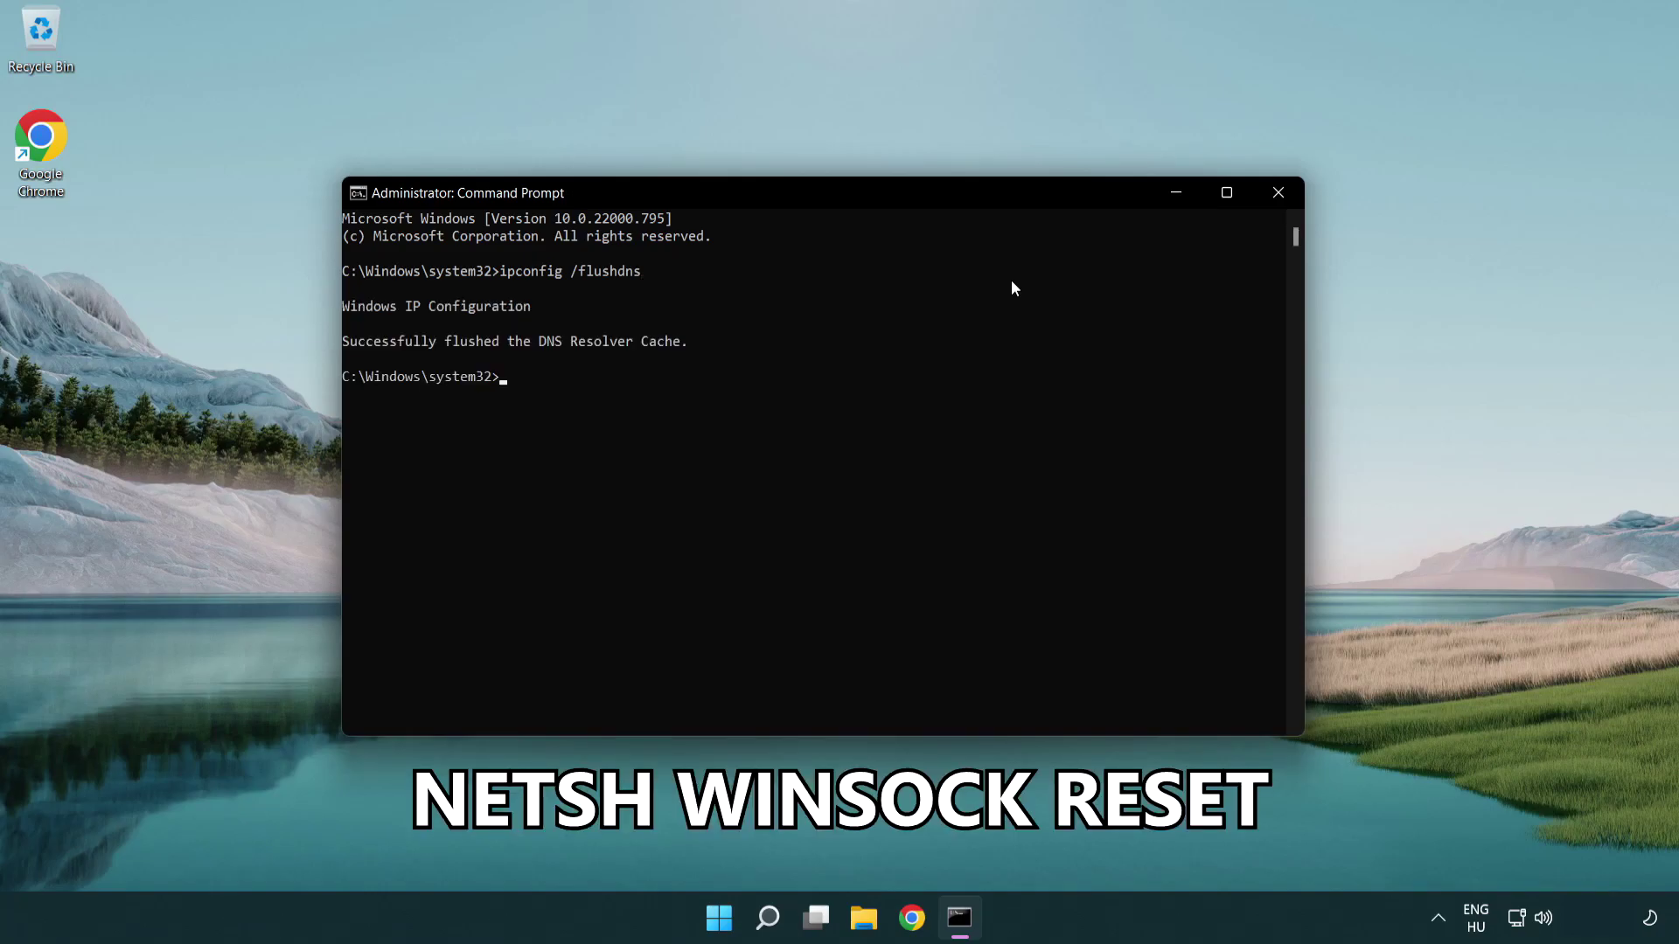
pyautogui.write('netsh win')
pyautogui.write('sock rese')
pyautogui.write('t')
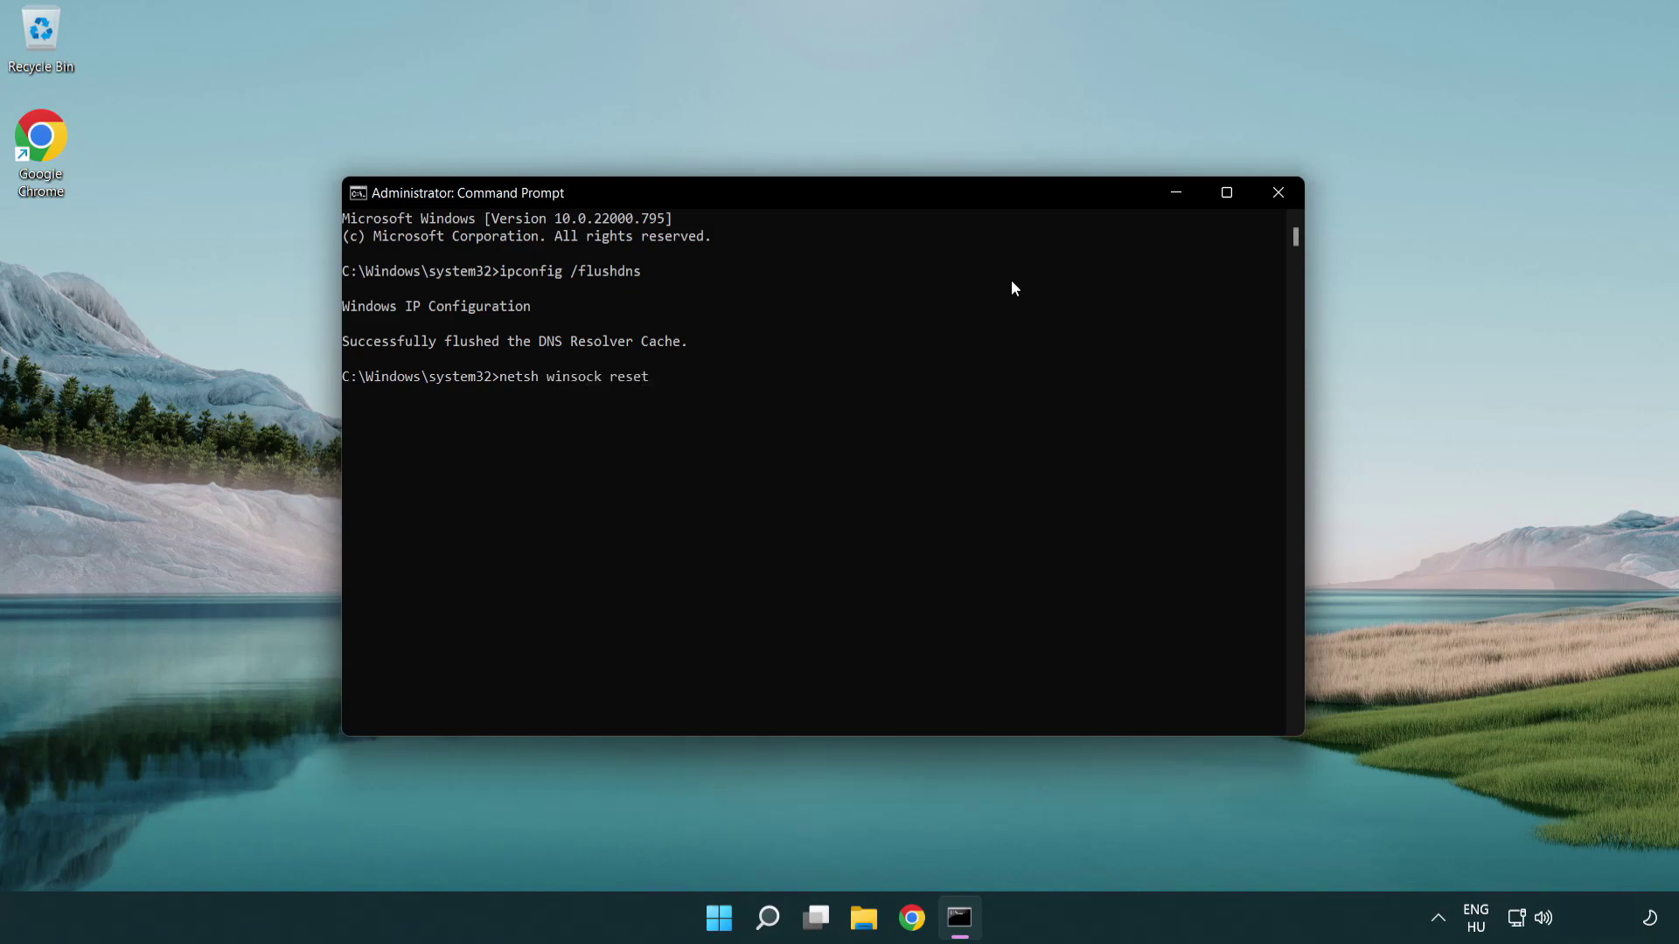
pyautogui.press('Return')
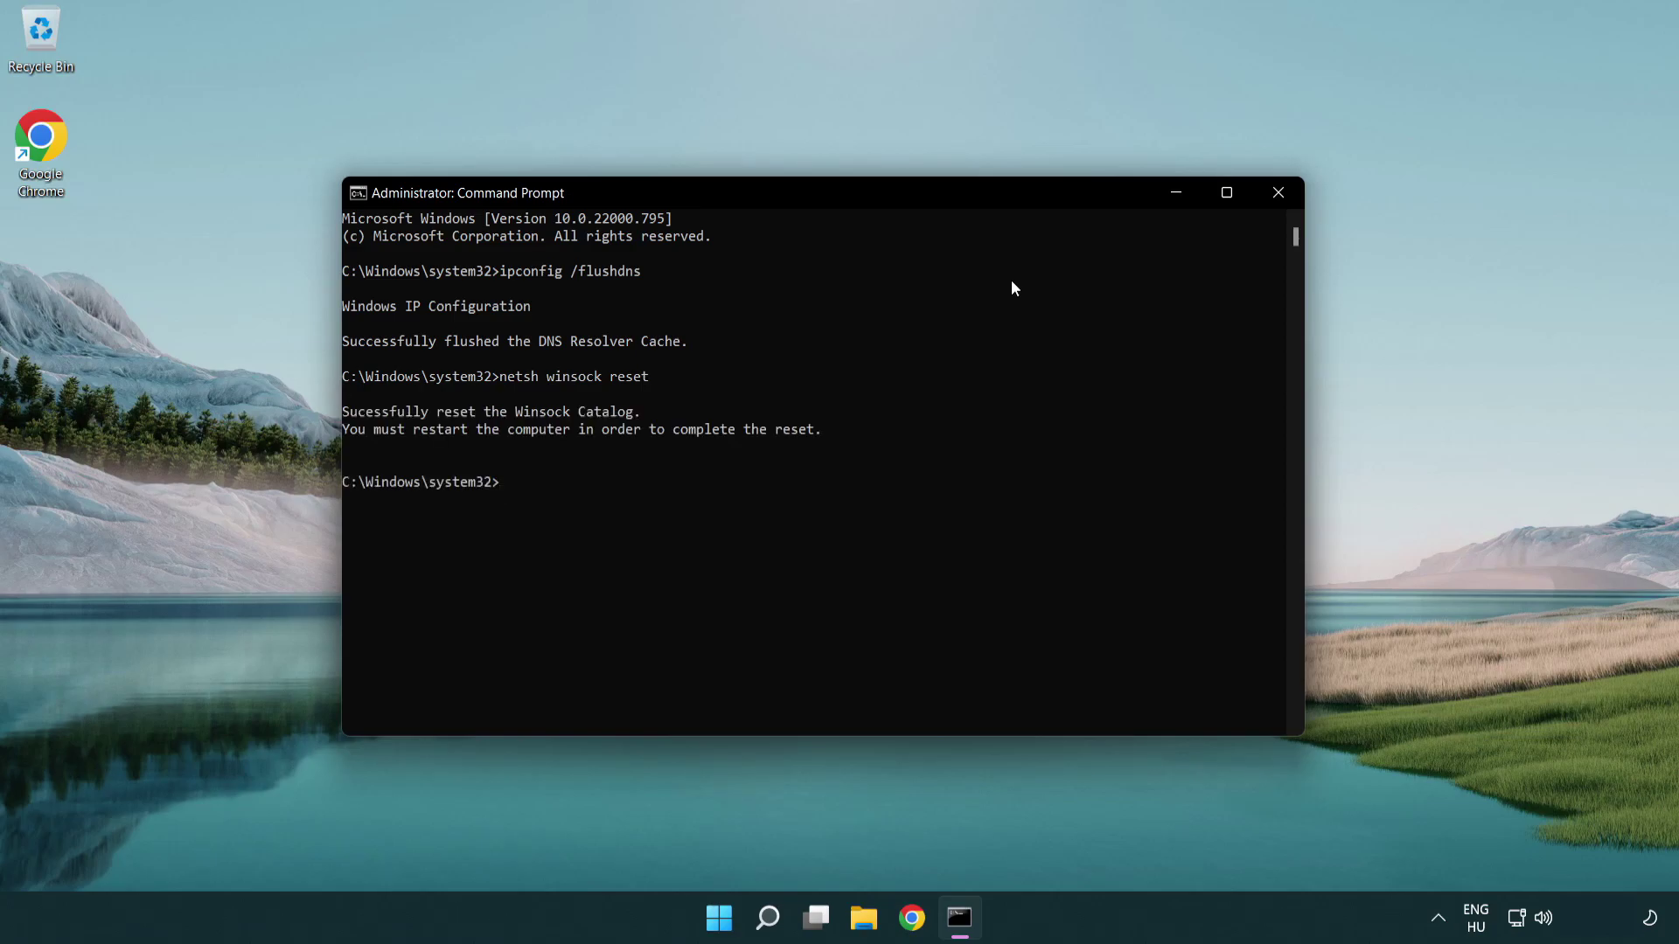
pyautogui.write('ex')
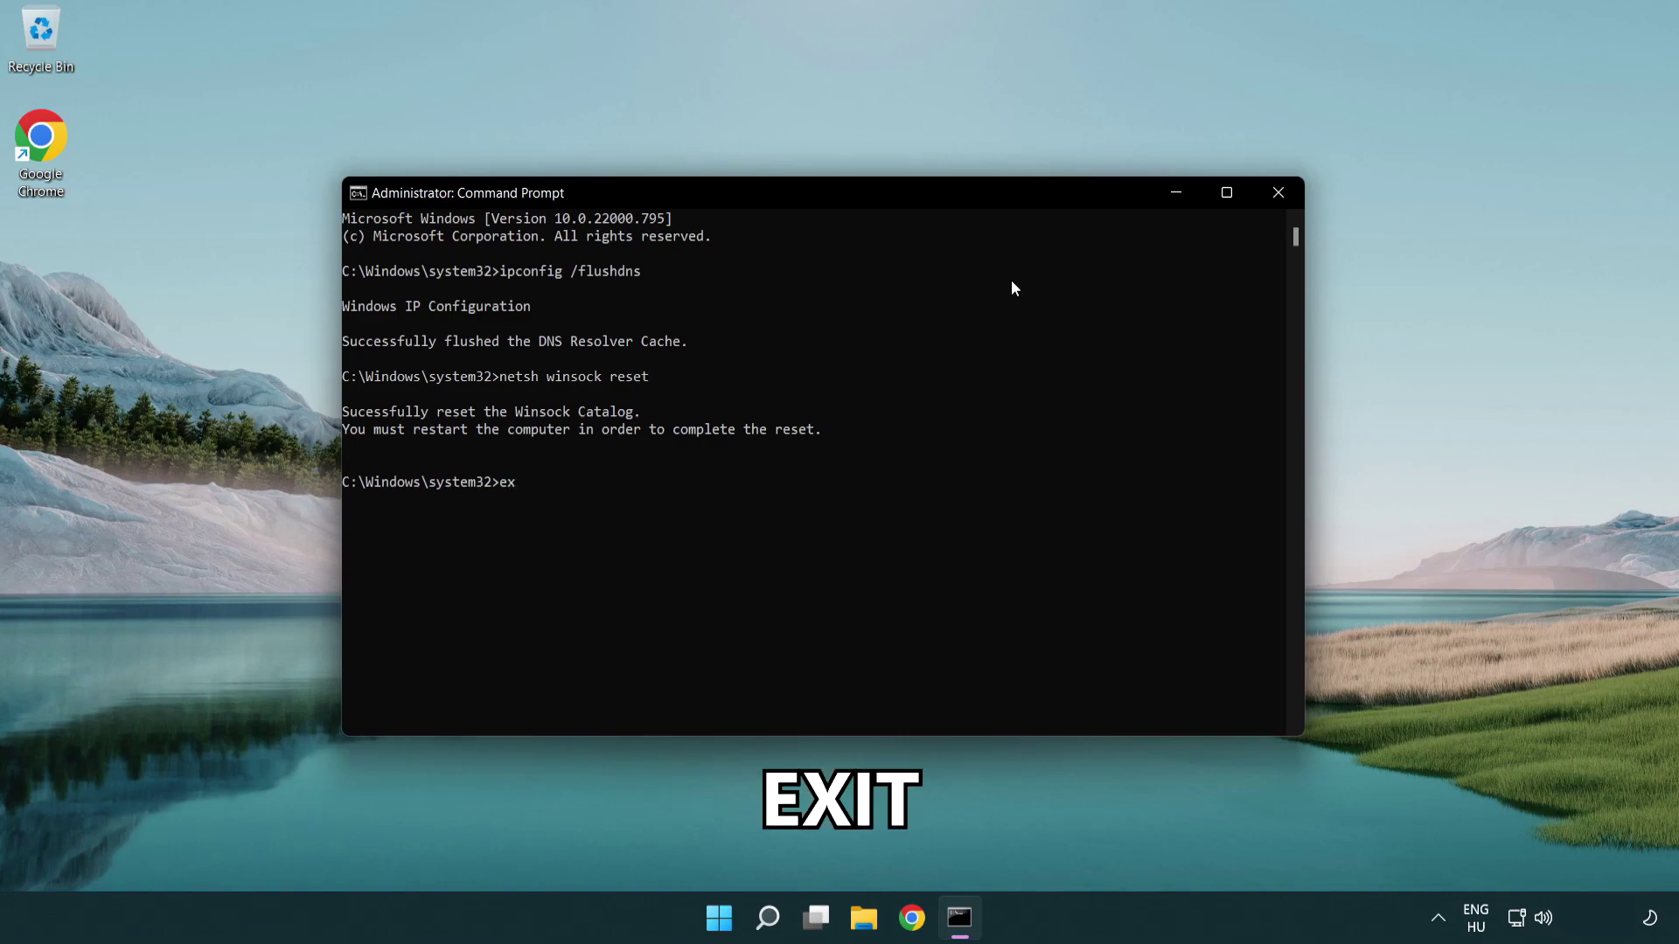
pyautogui.write('it')
pyautogui.press('Return')
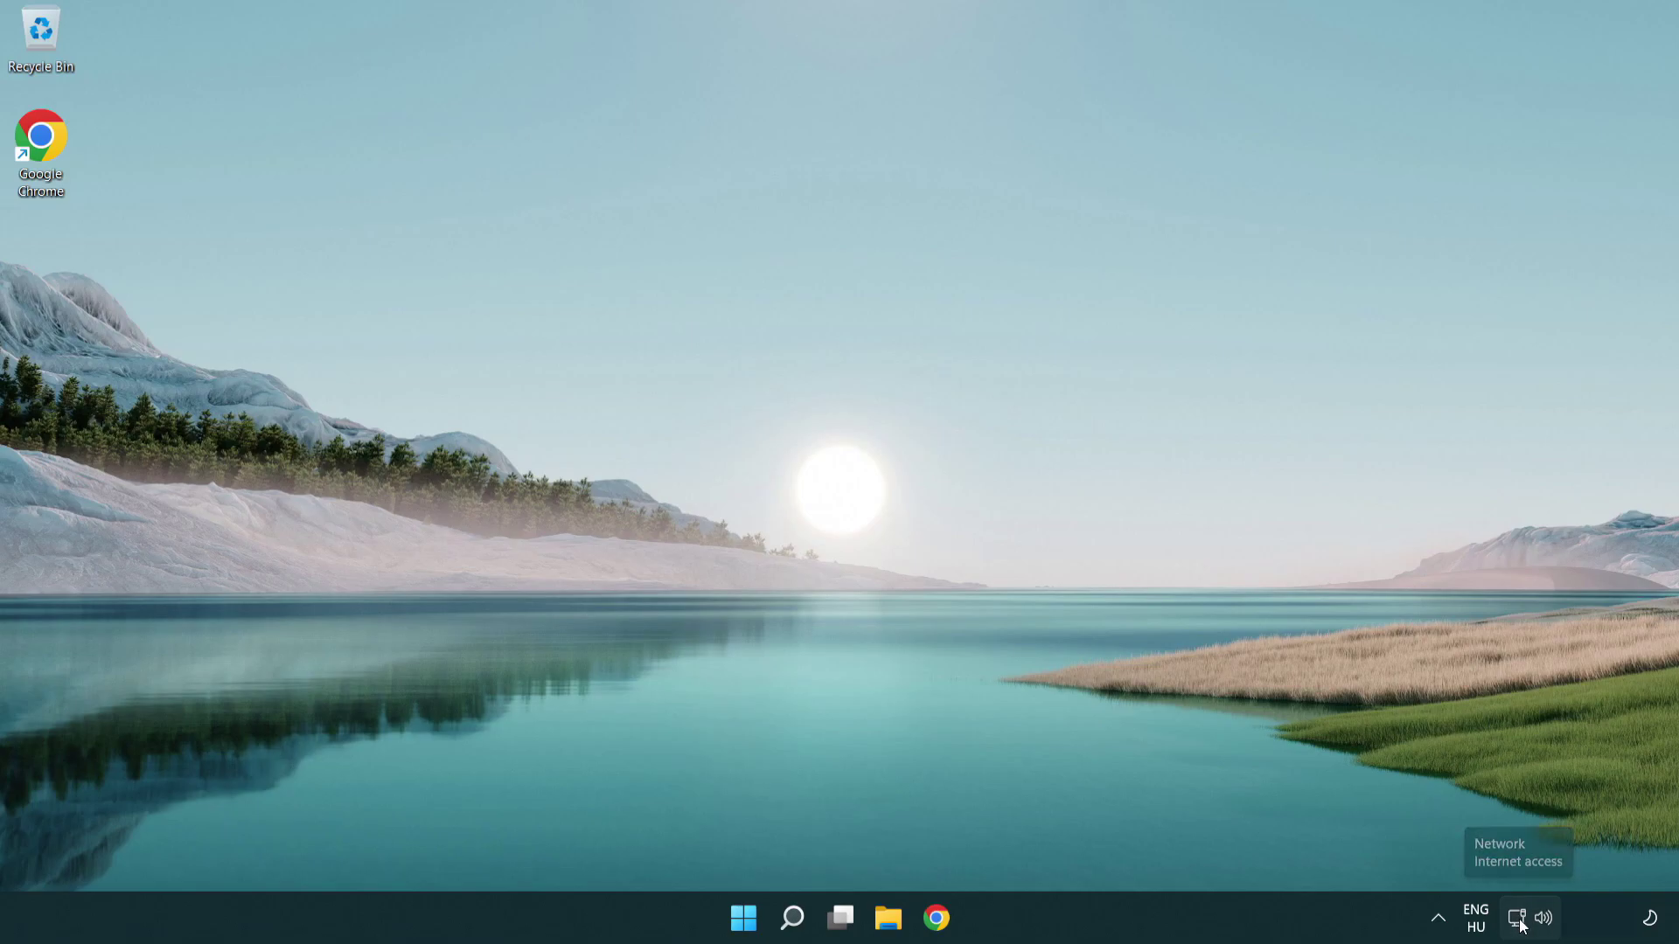
# Step: Reach Advanced network settings from the network tray icon's Network and Internet settings
pyautogui.rightClick(1521, 926)
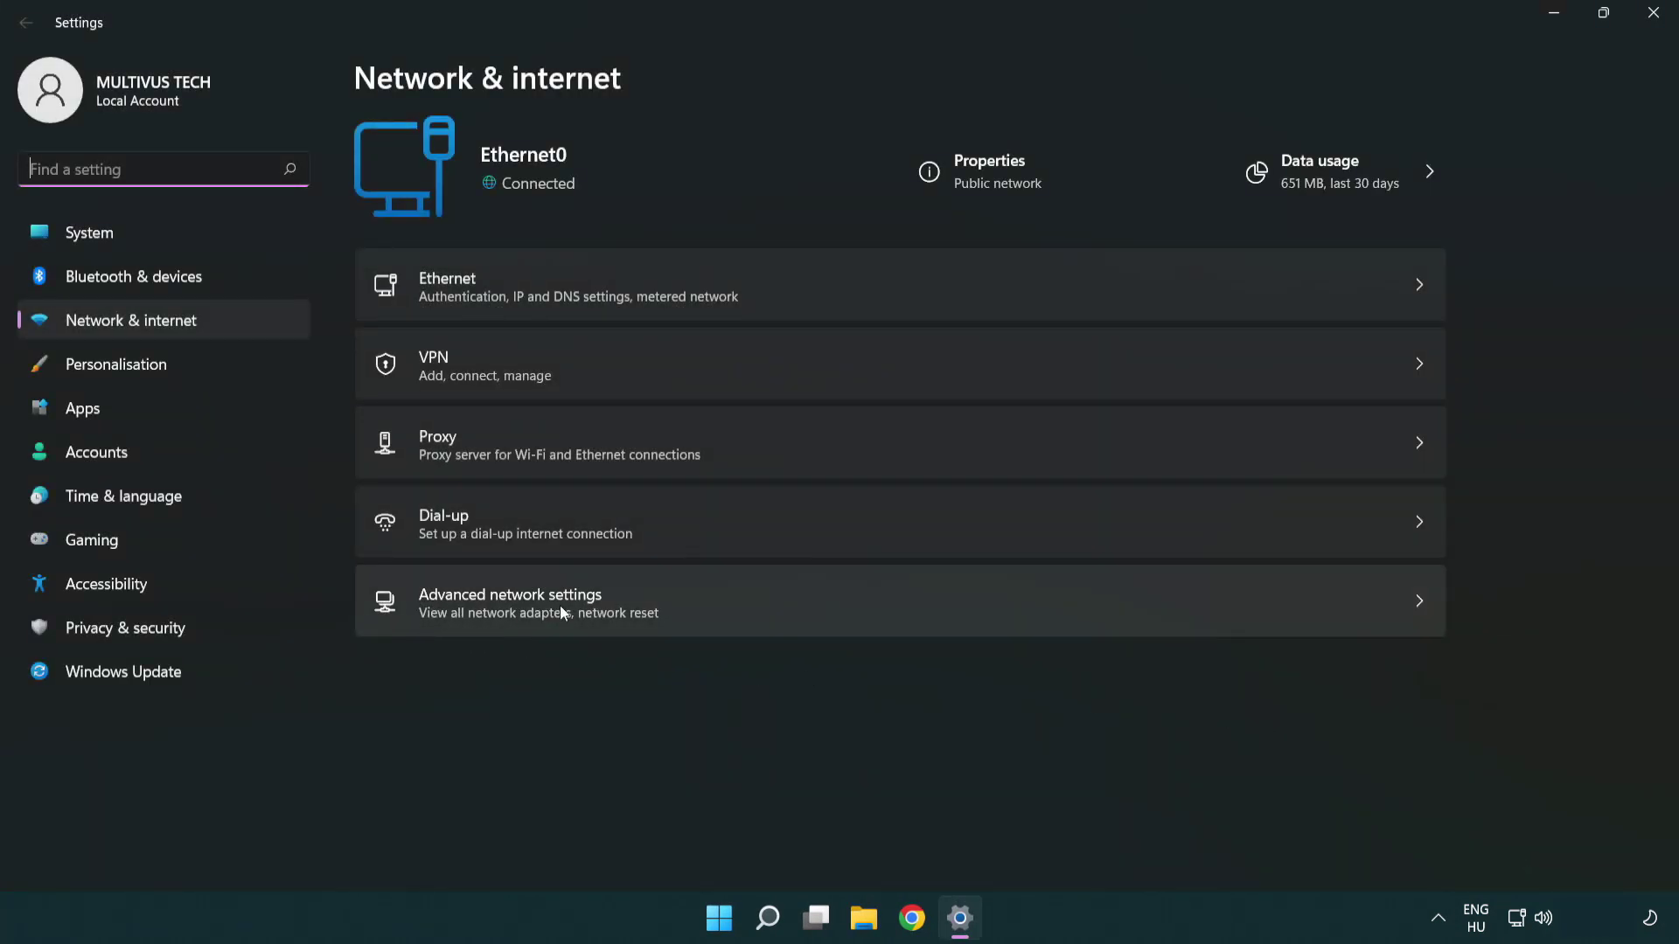
pyautogui.click(904, 615)
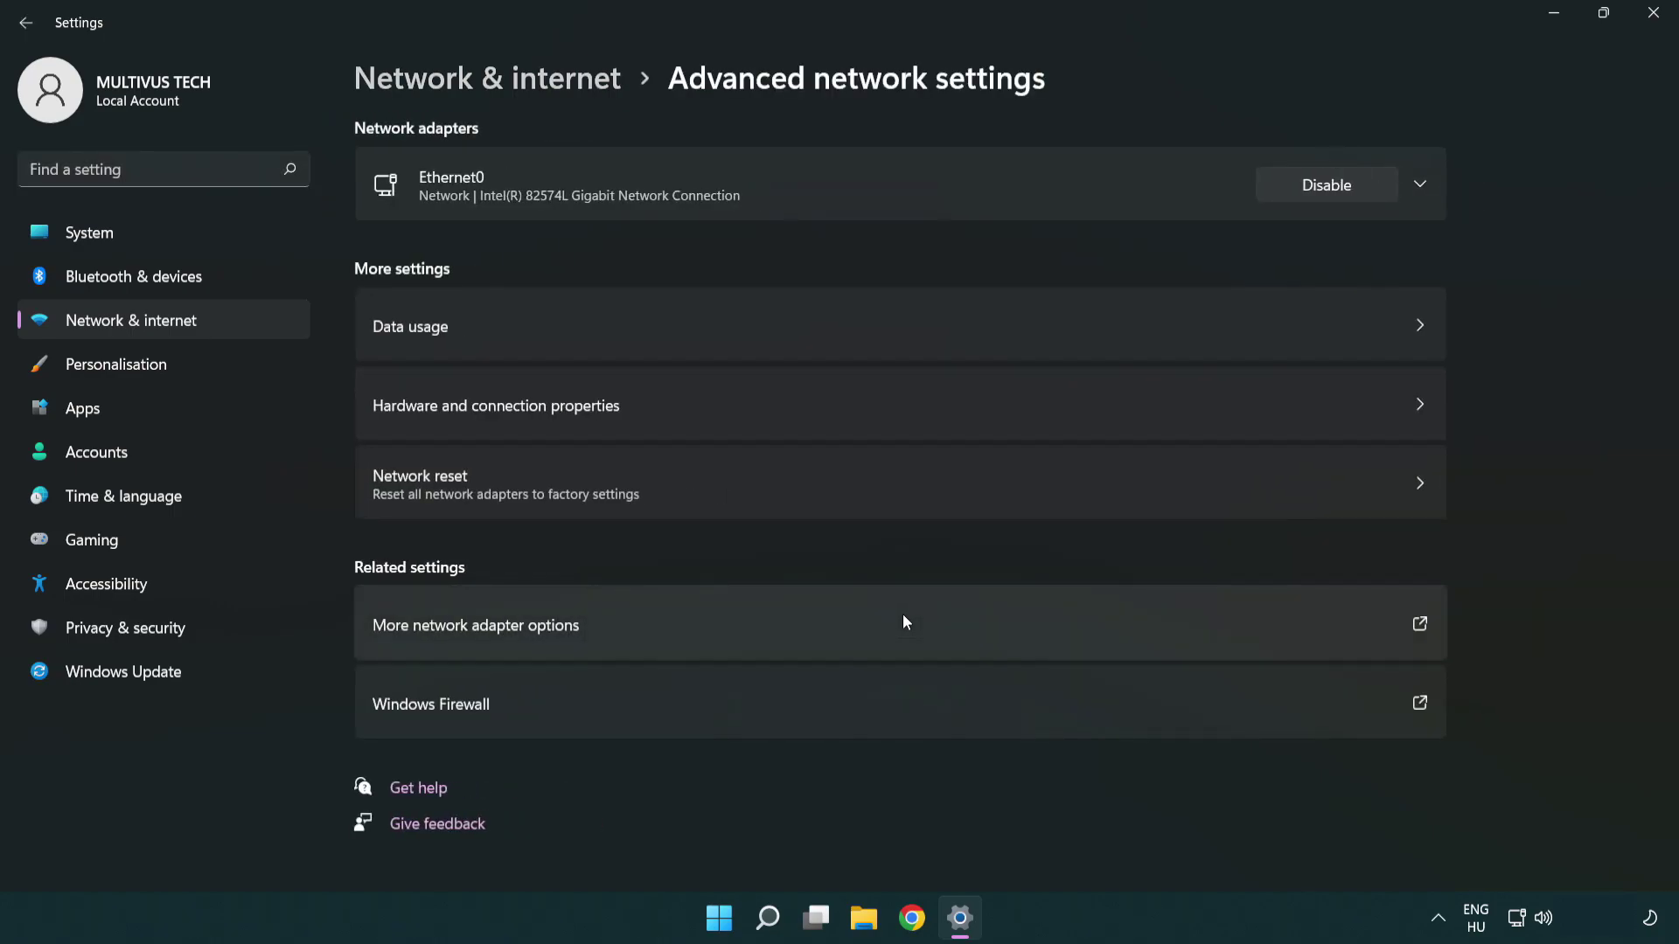
# Step: Show the network adapters and bring up the Ethernet0 connection's properties
pyautogui.click(515, 631)
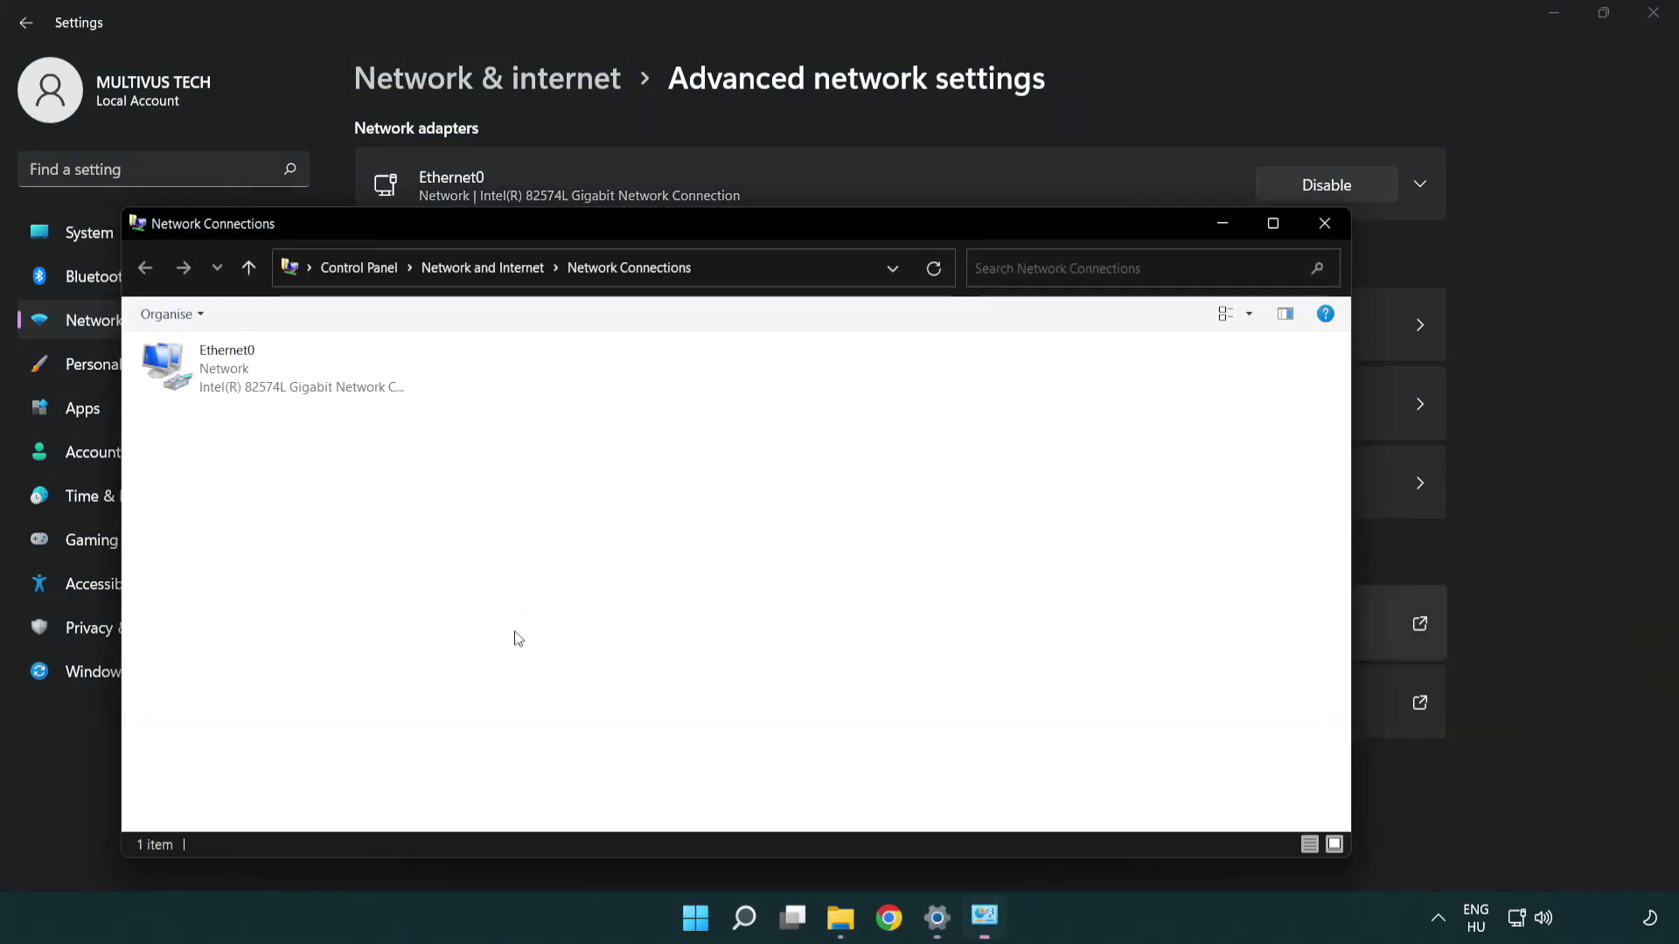
pyautogui.moveTo(623, 232); pyautogui.dragTo(732, 134)
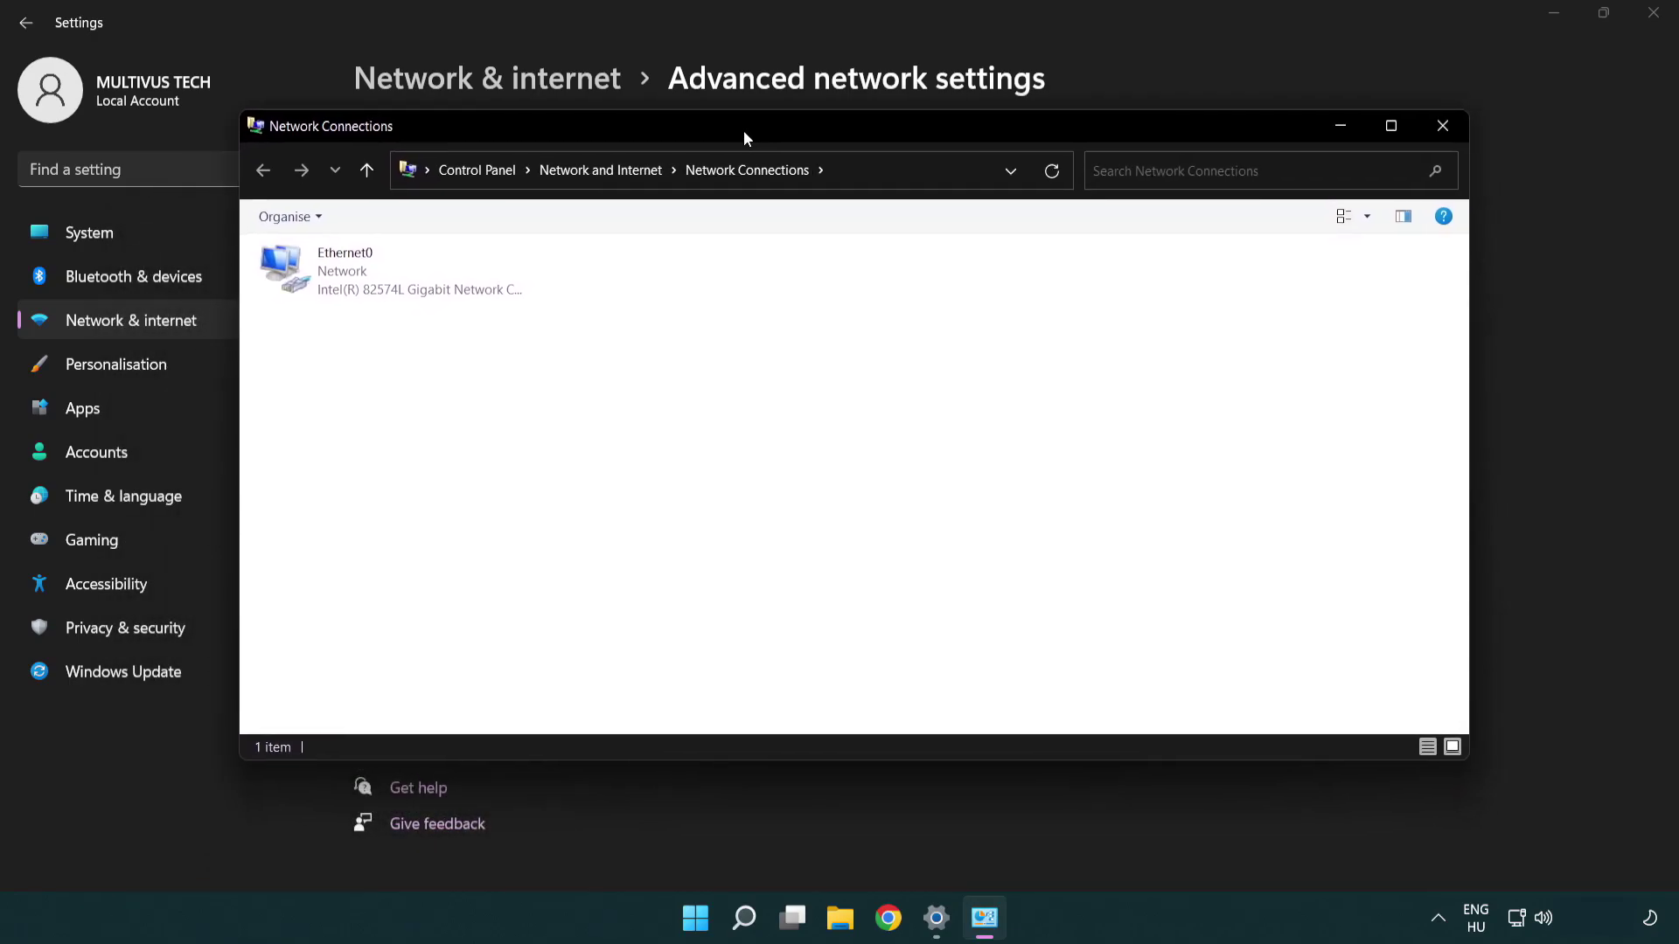
pyautogui.click(341, 286)
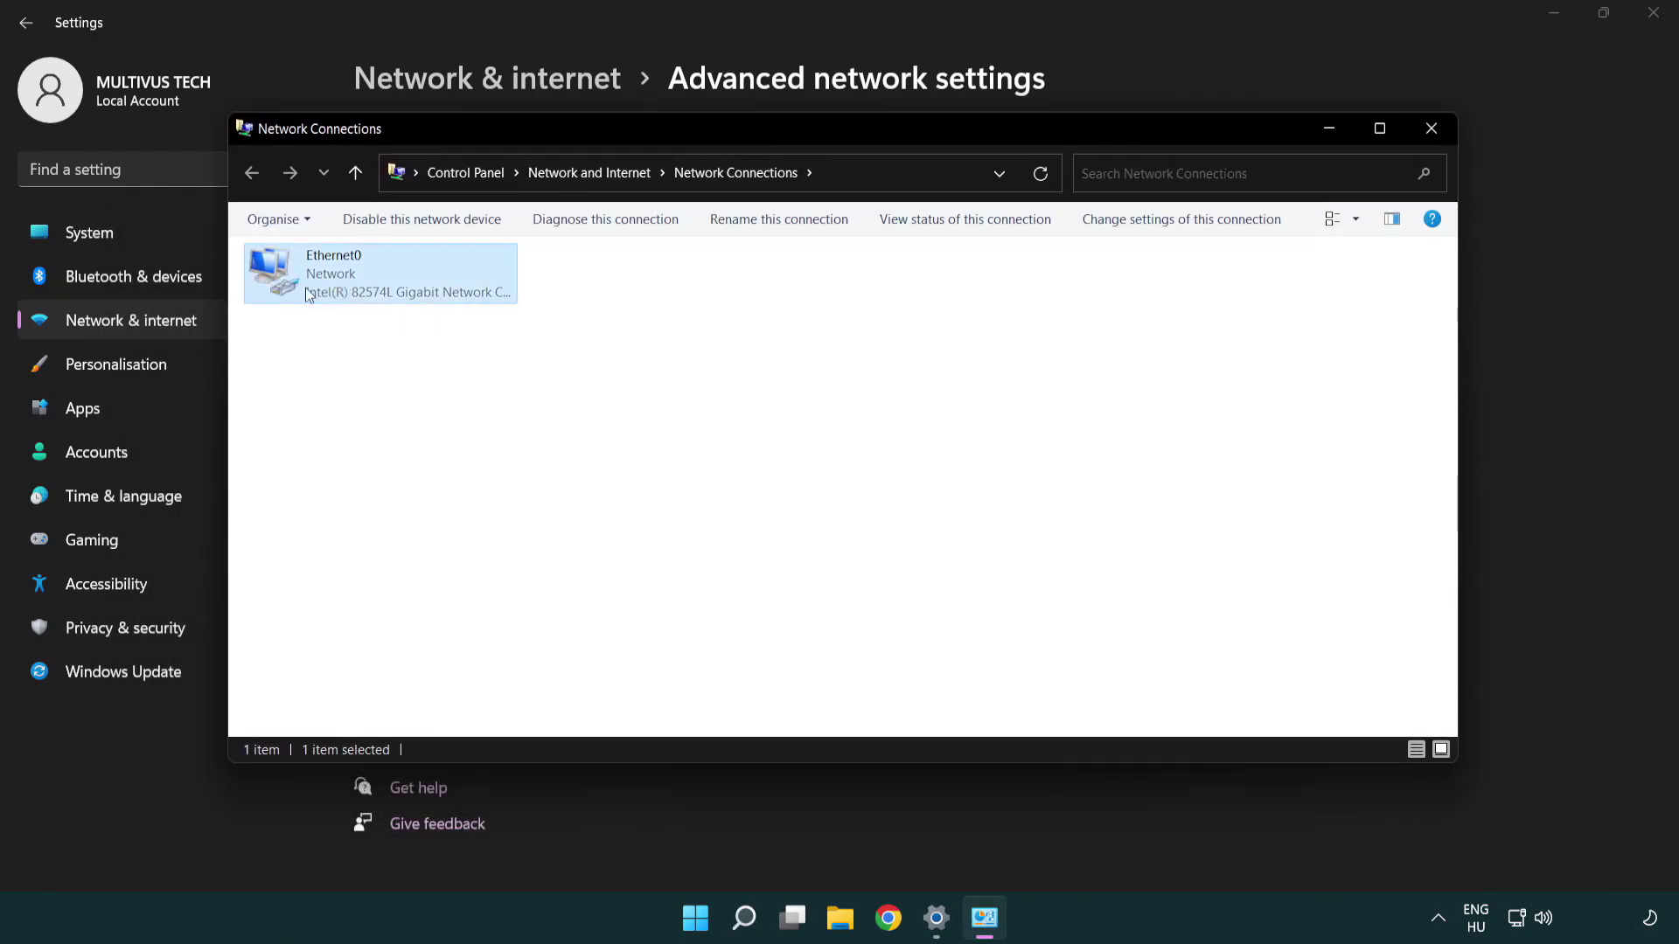
pyautogui.rightClick(376, 275)
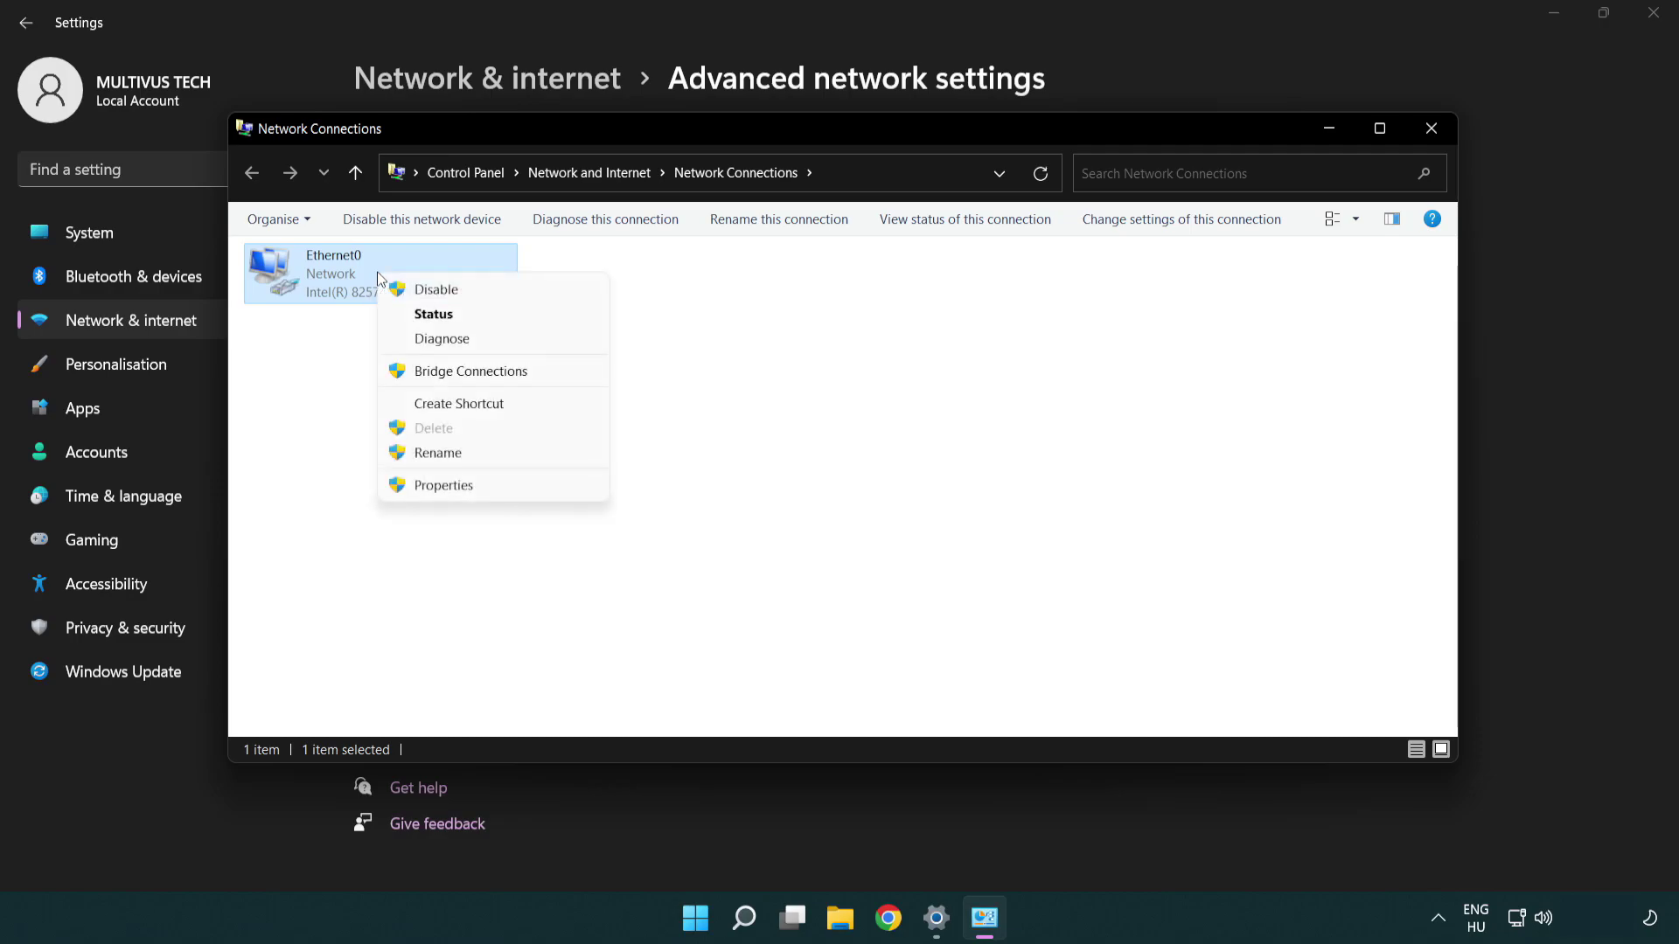
pyautogui.click(507, 487)
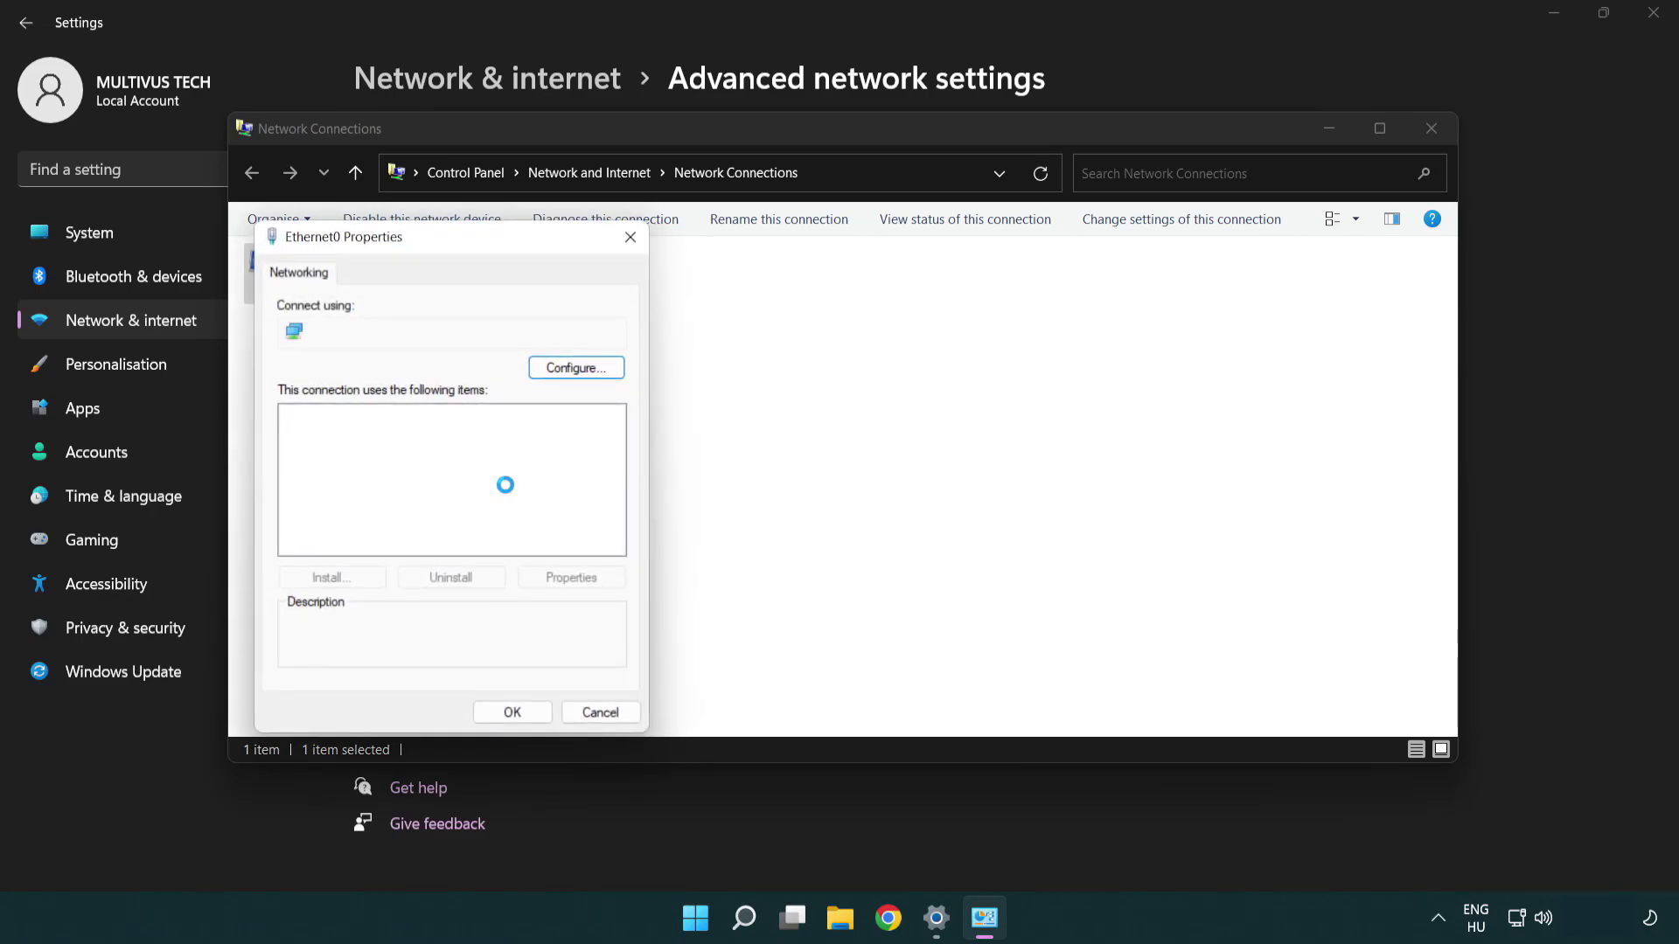
# Step: Select Internet Protocol Version 4 (TCP/IPv4) and enter its properties
pyautogui.moveTo(431, 242); pyautogui.dragTo(815, 221)
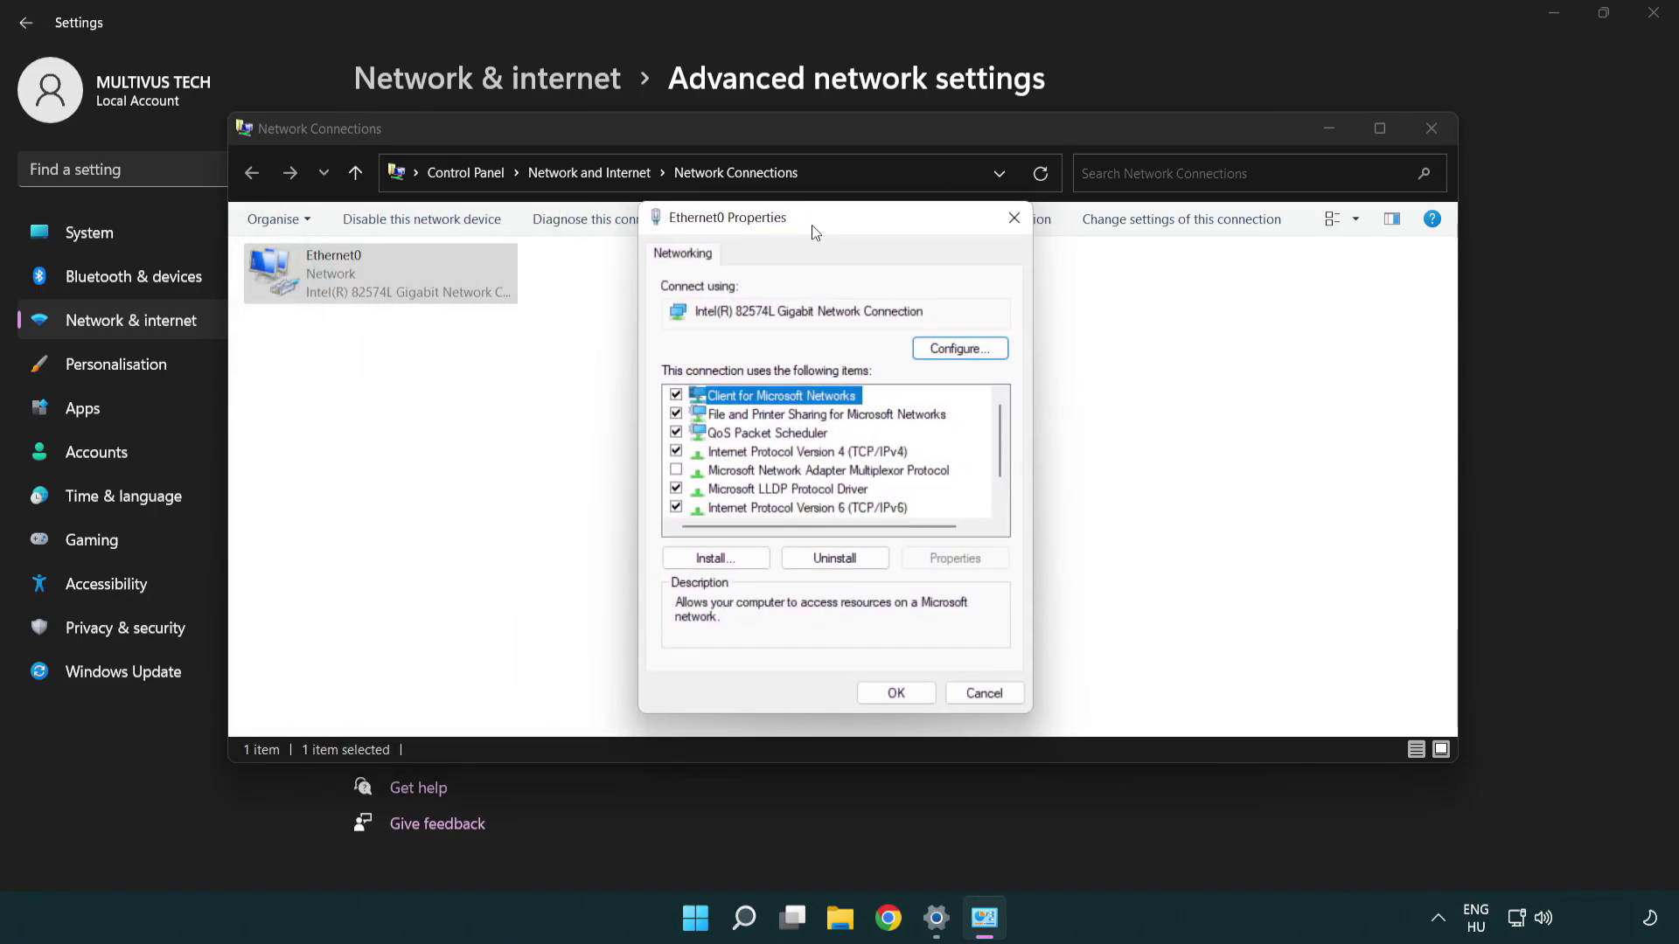
pyautogui.click(770, 452)
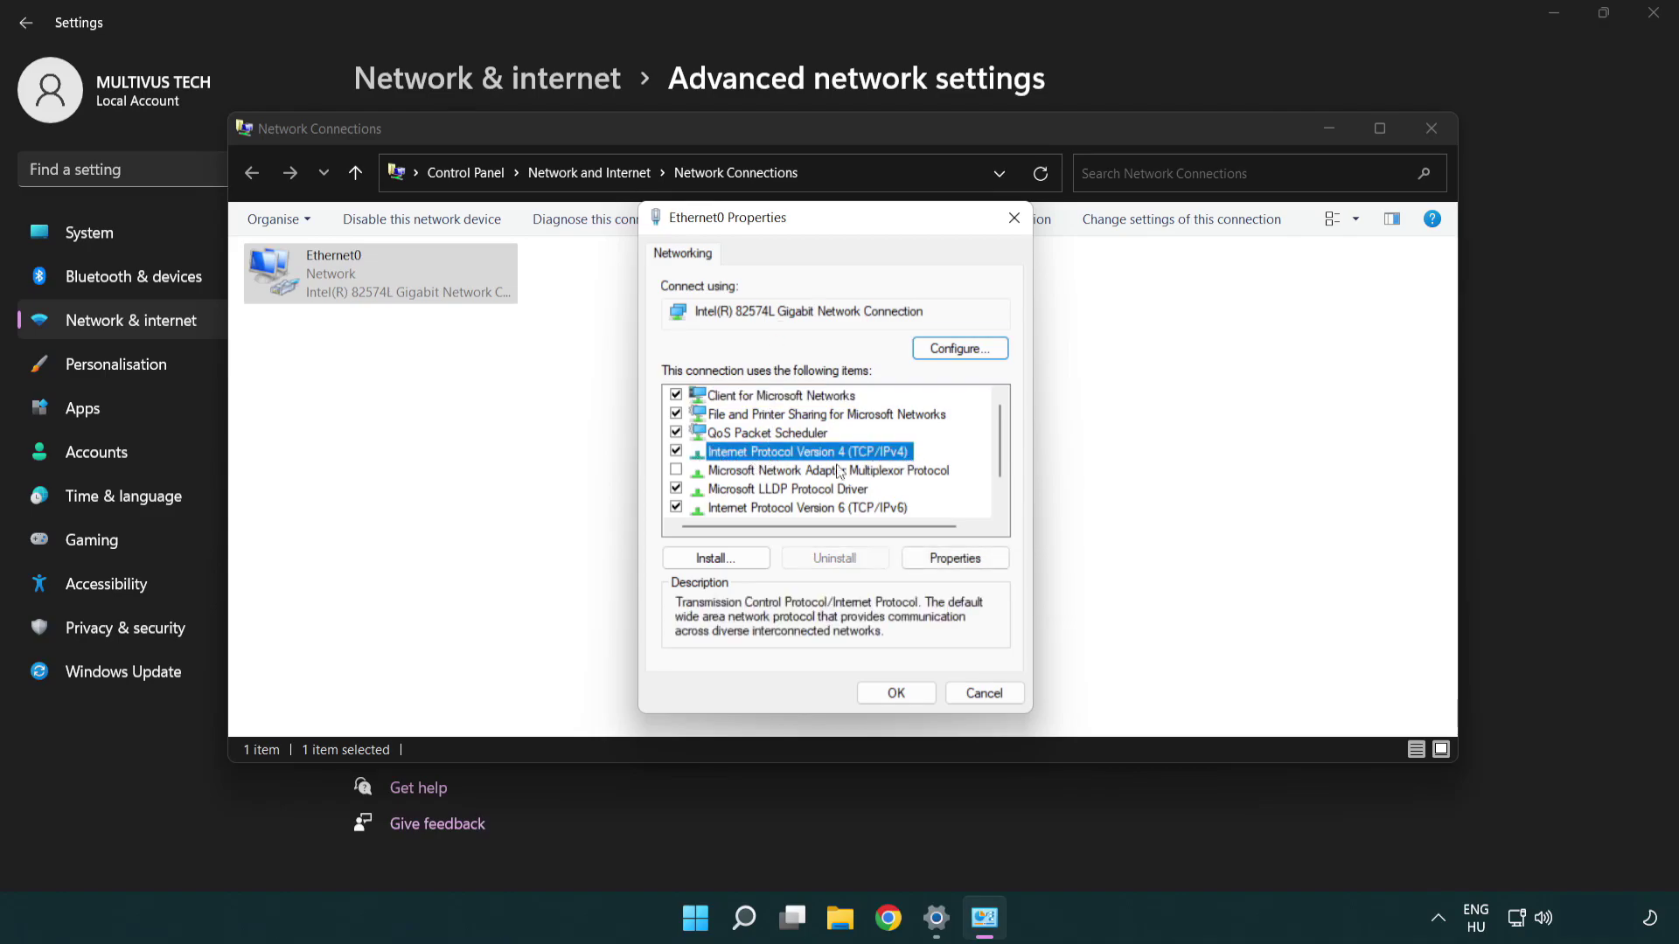
pyautogui.click(956, 568)
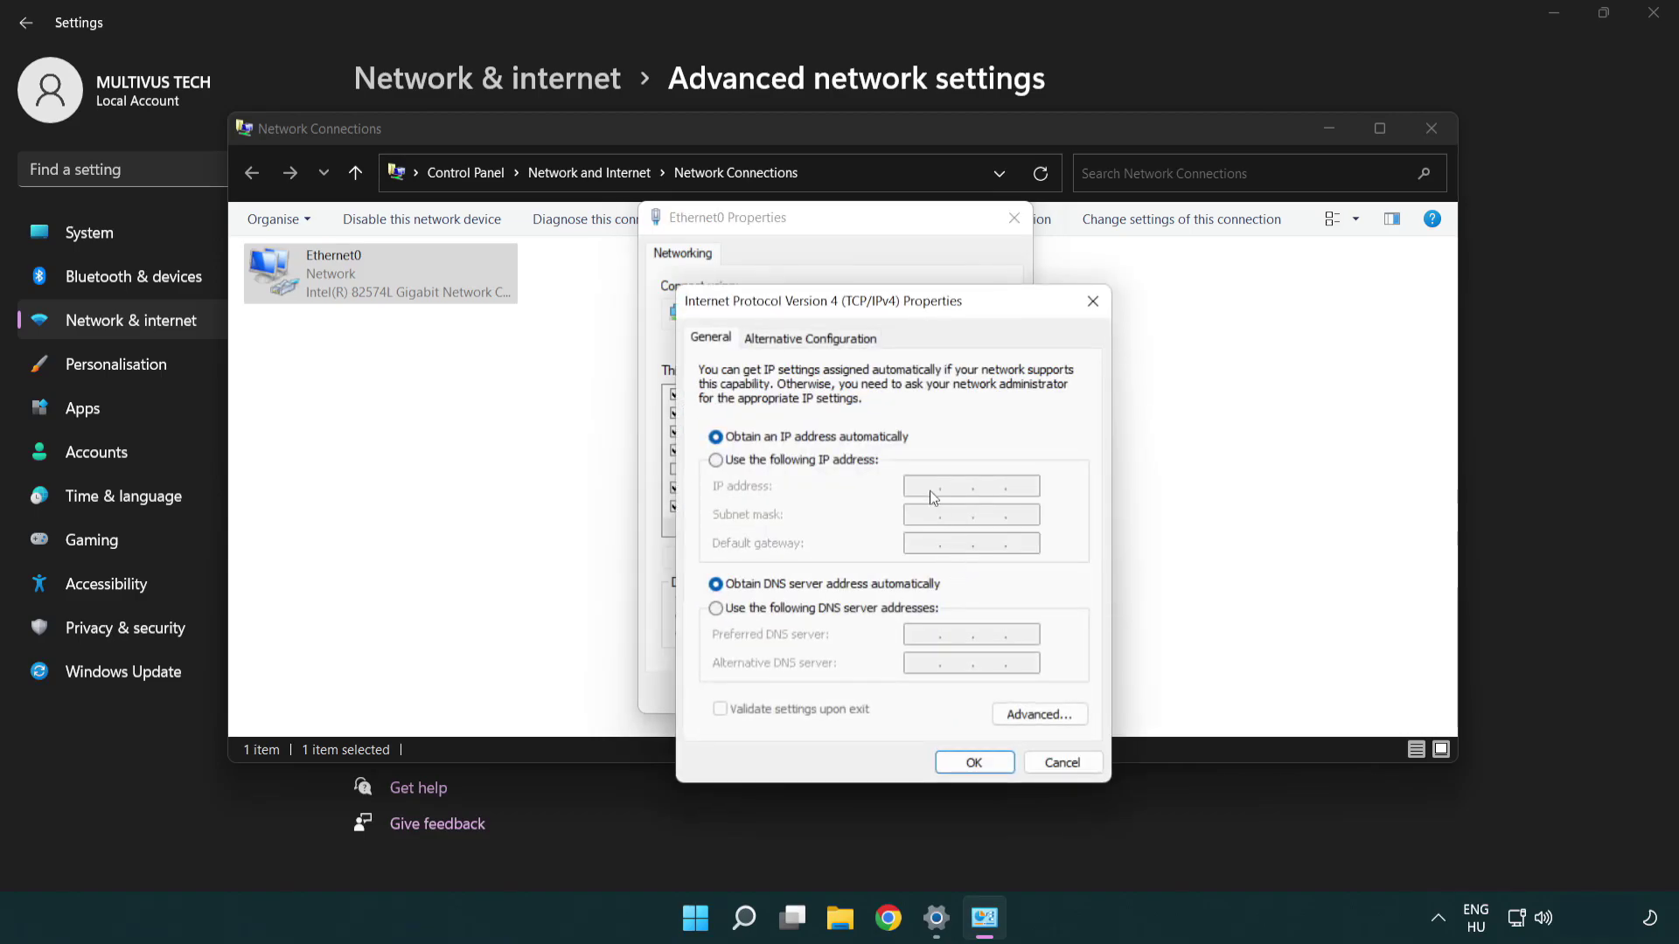
# Step: Set manual DNS servers 8.8.8.8 and 8.8.4.4 for Ethernet0's IPv4 and confirm with OK
pyautogui.moveTo(898, 310); pyautogui.dragTo(839, 235)
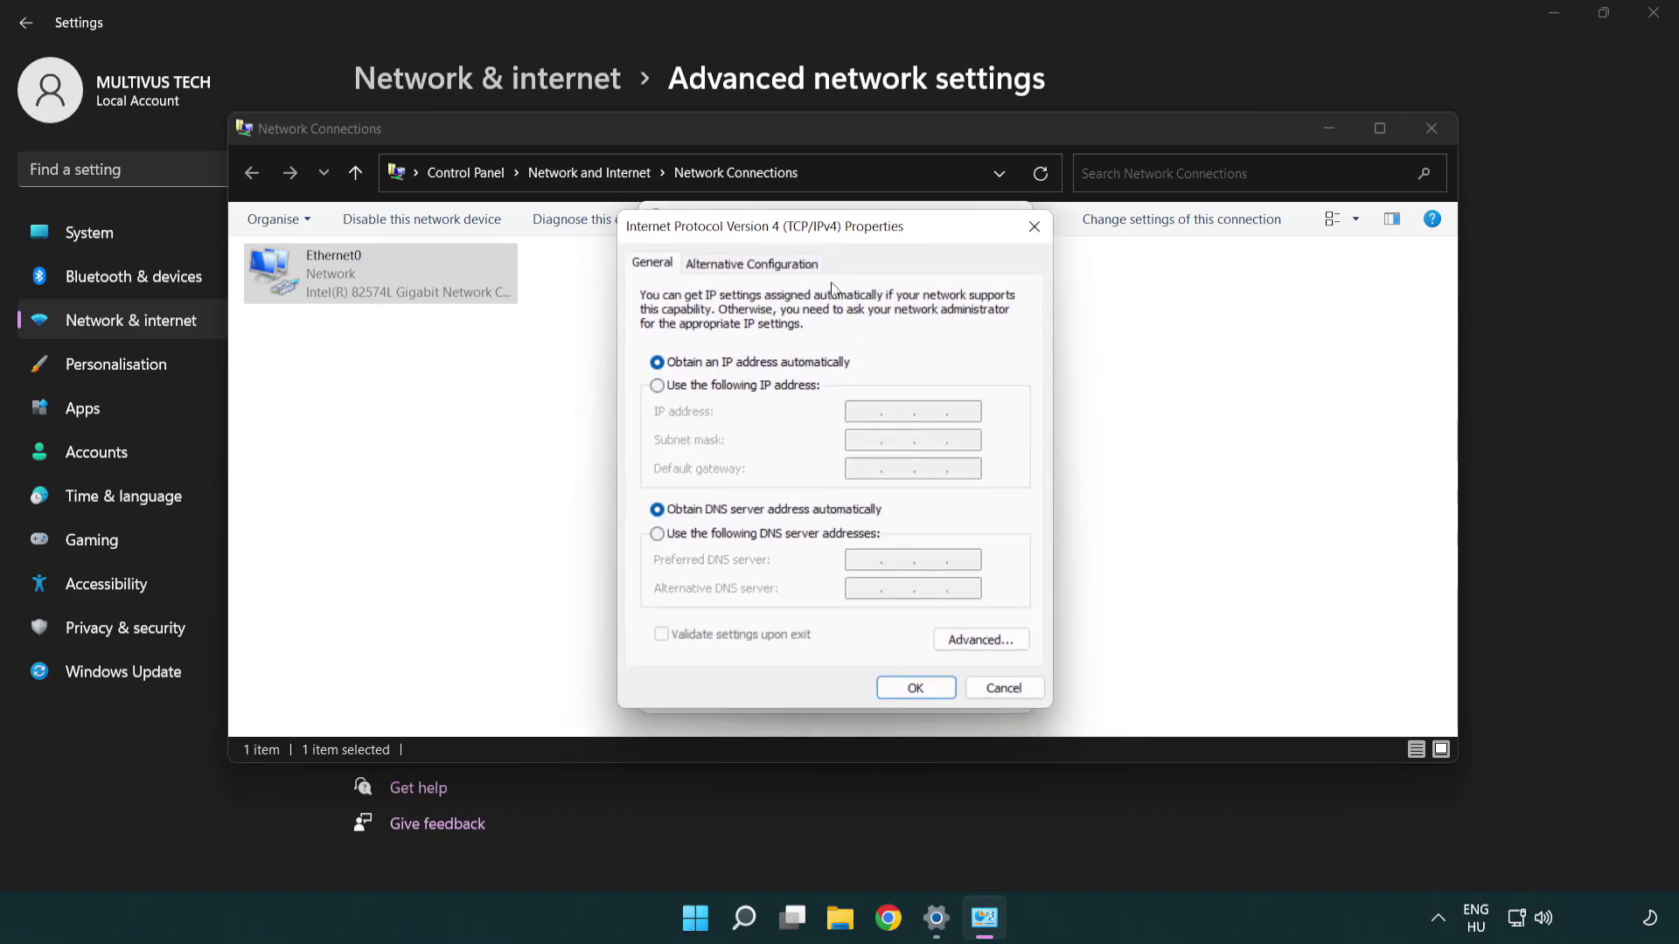
pyautogui.click(685, 538)
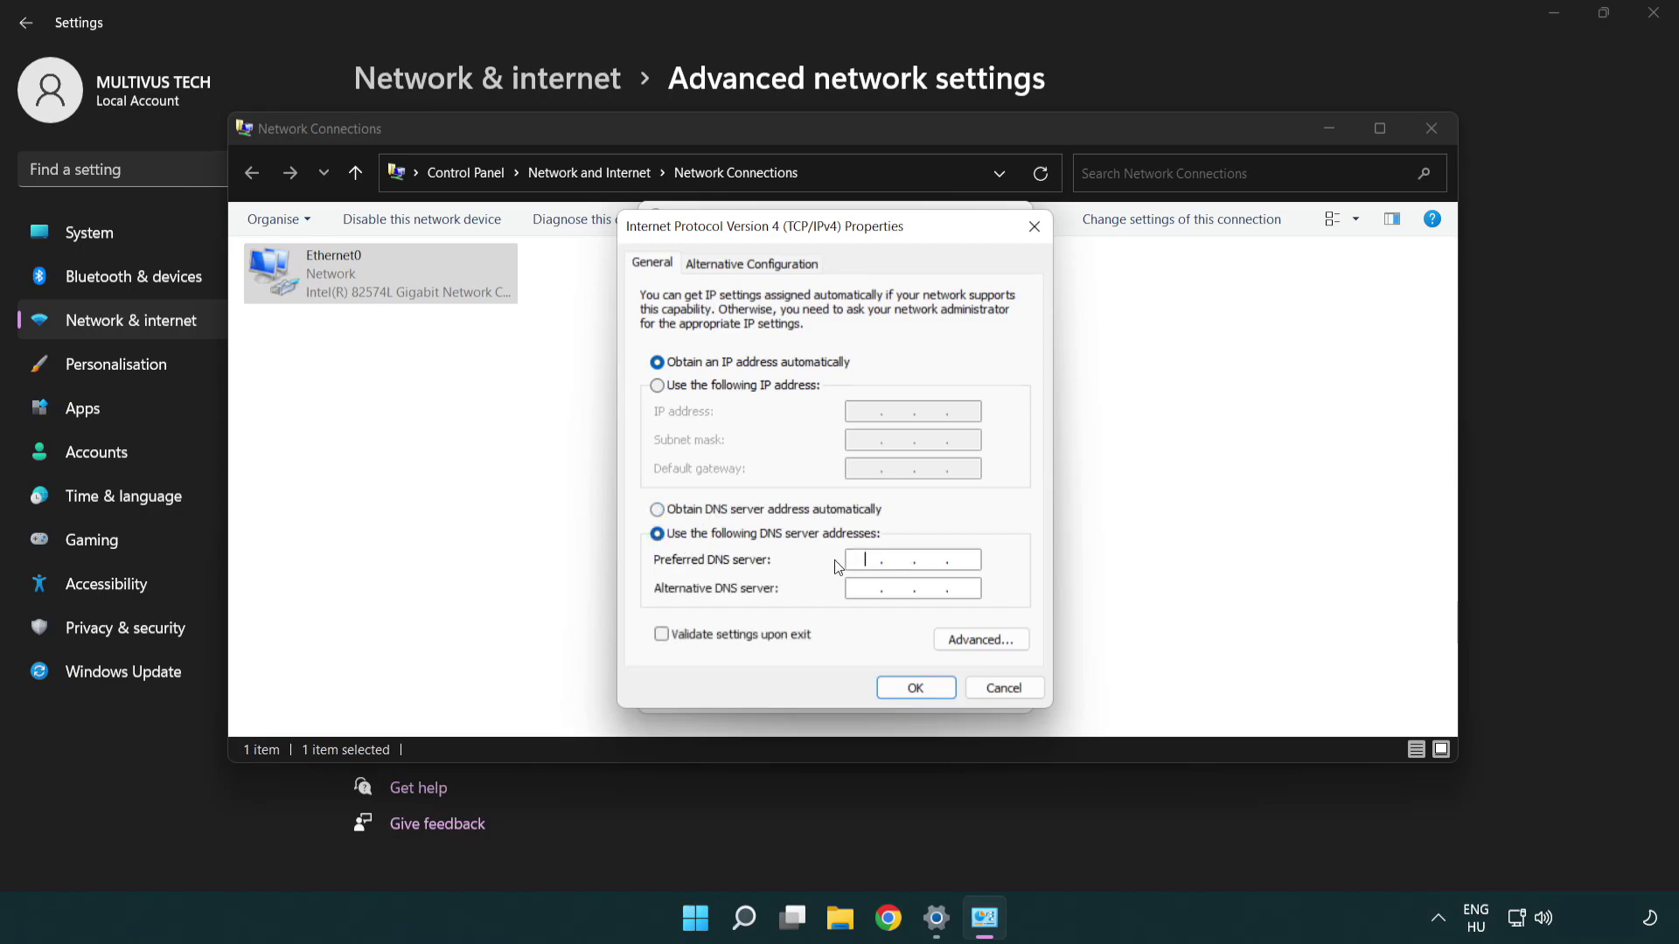
pyautogui.write('8.')
pyautogui.write('8.8.')
pyautogui.write('8')
pyautogui.write('8.8.')
pyautogui.write('4.4')
pyautogui.click(914, 689)
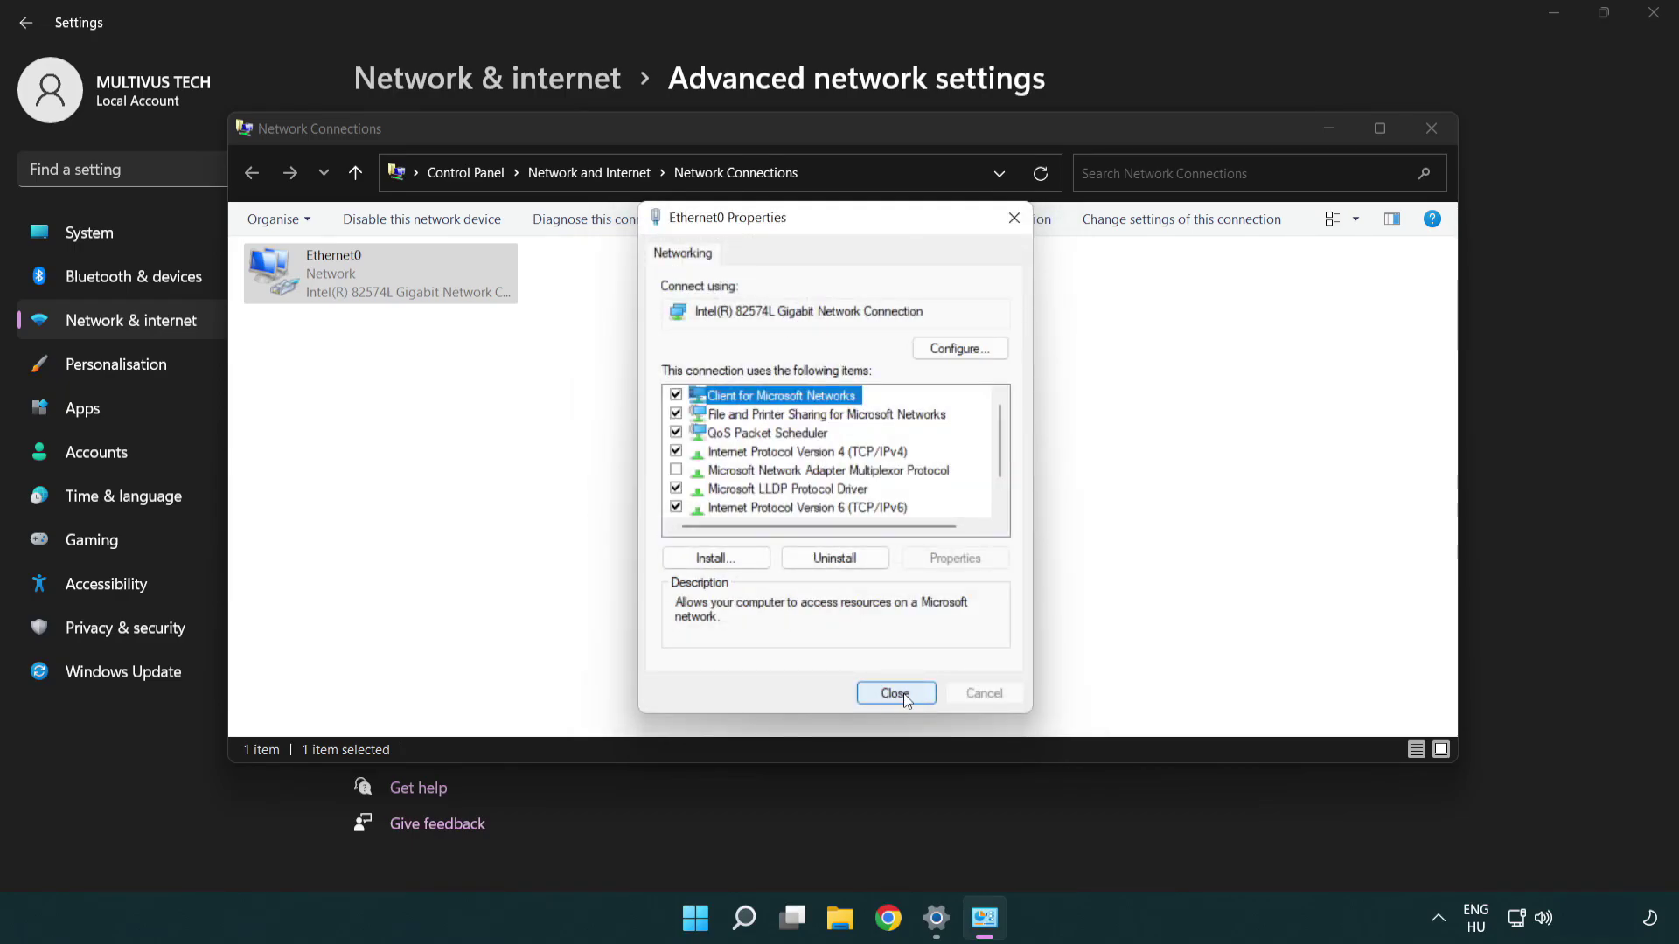
# Step: Close the Ethernet0 properties, Network Connections and Settings windows
pyautogui.click(902, 698)
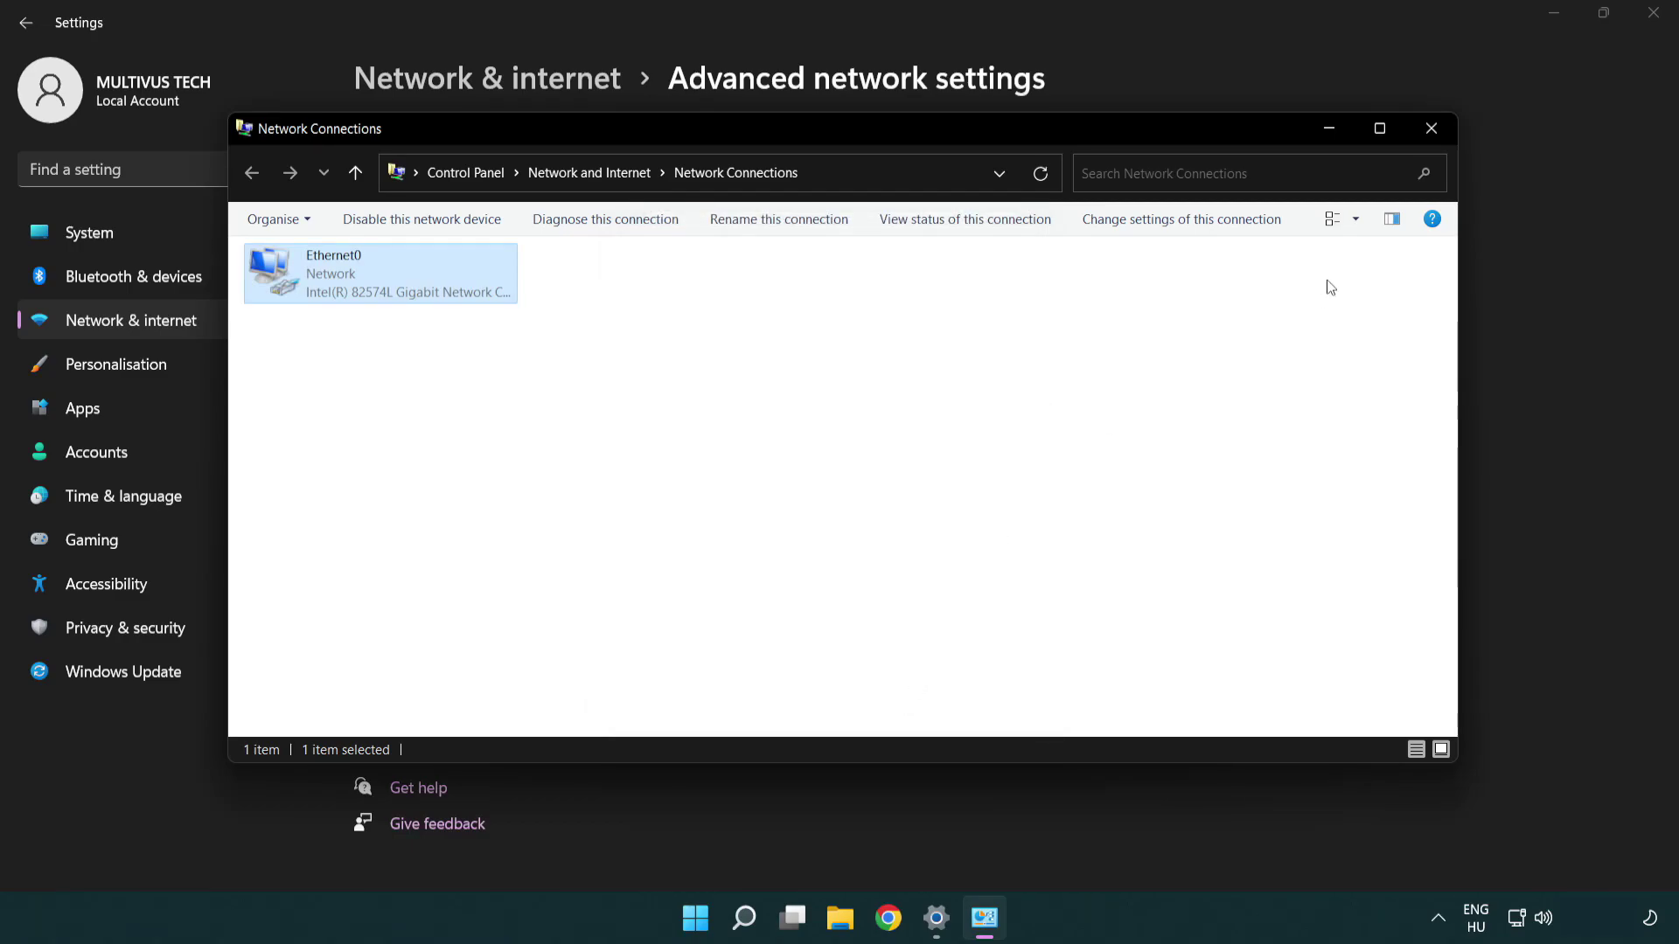
pyautogui.click(1432, 132)
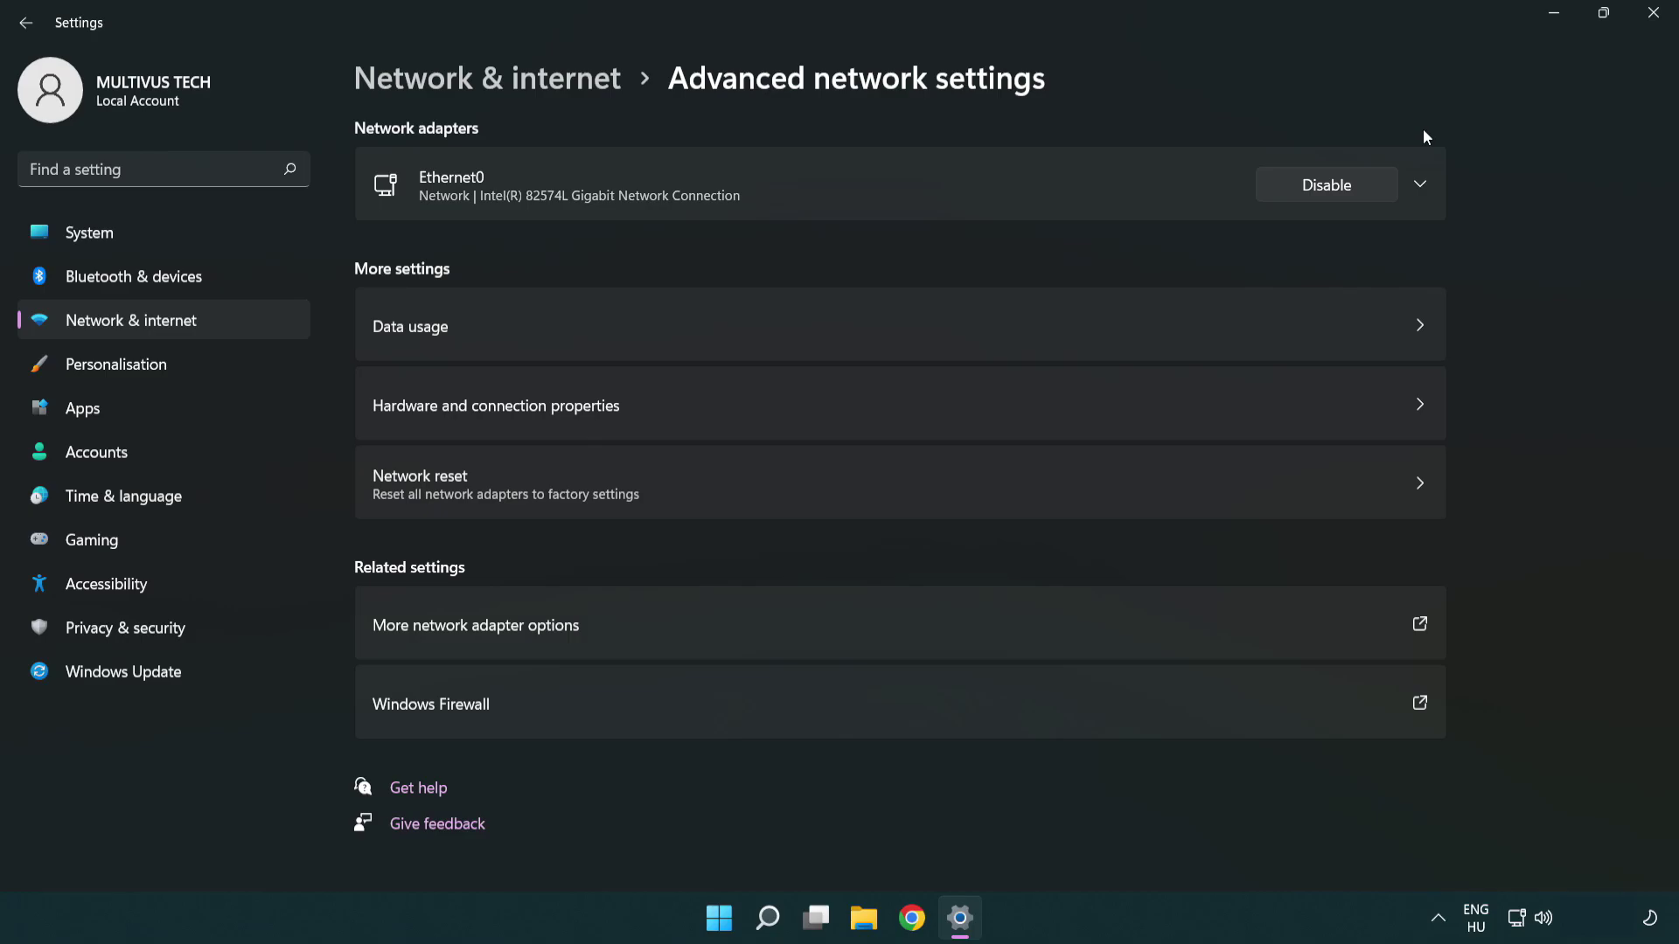
pyautogui.click(1640, 26)
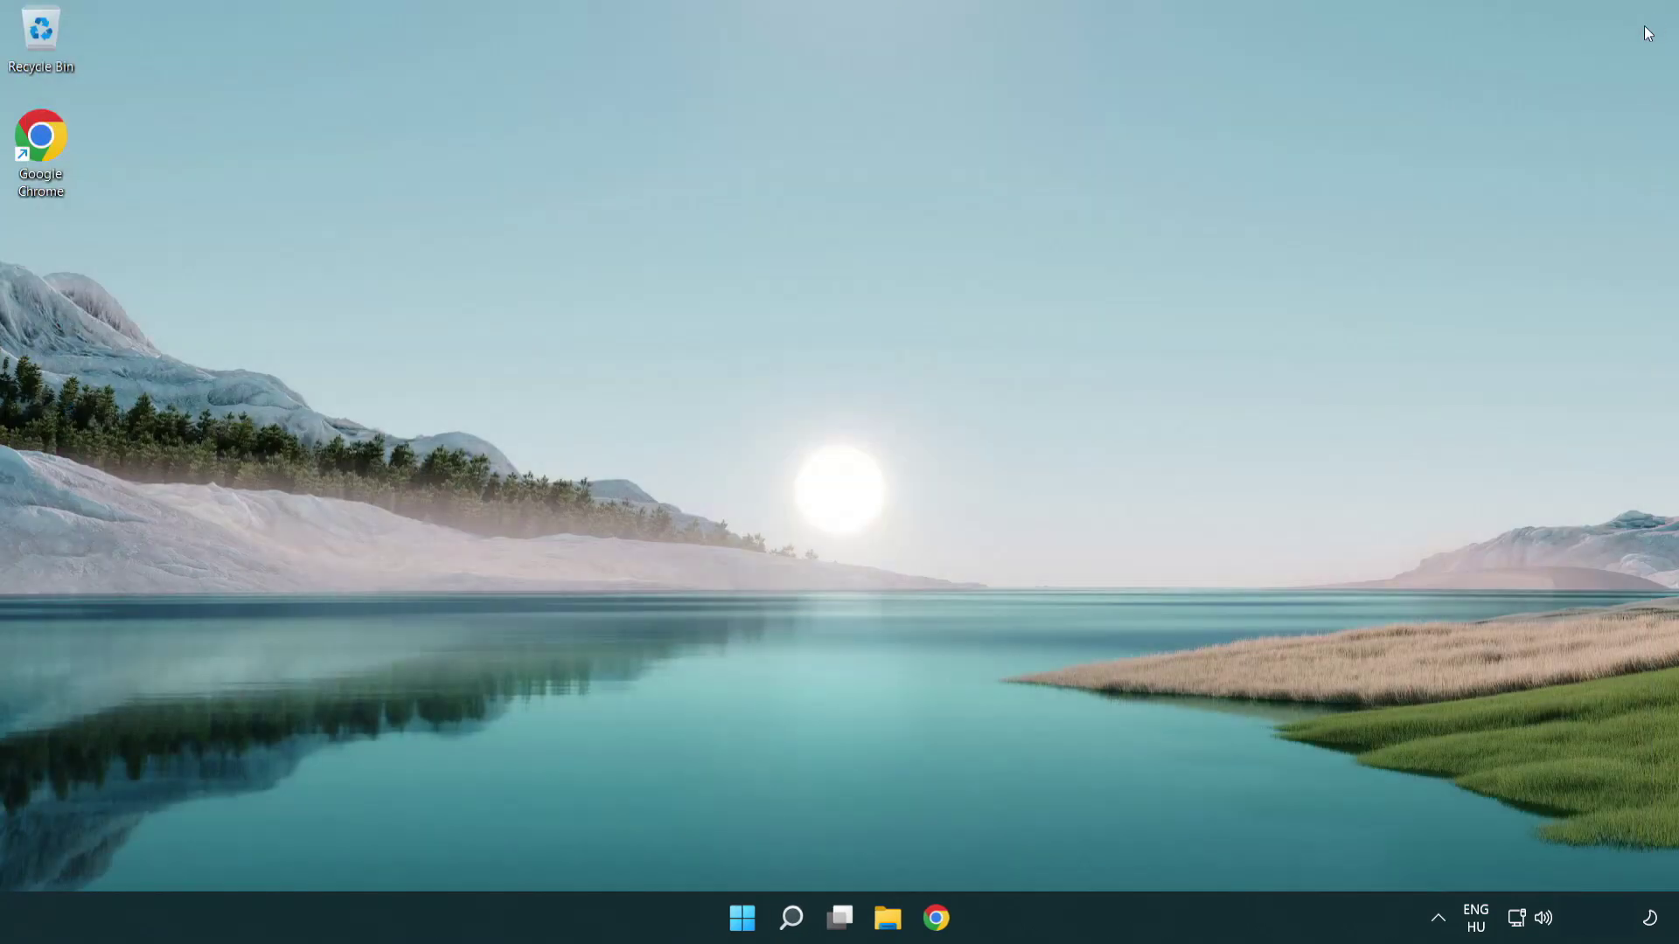
# Step: Show the Start menu power choices Sleep, Shut down and Restart
pyautogui.click(742, 917)
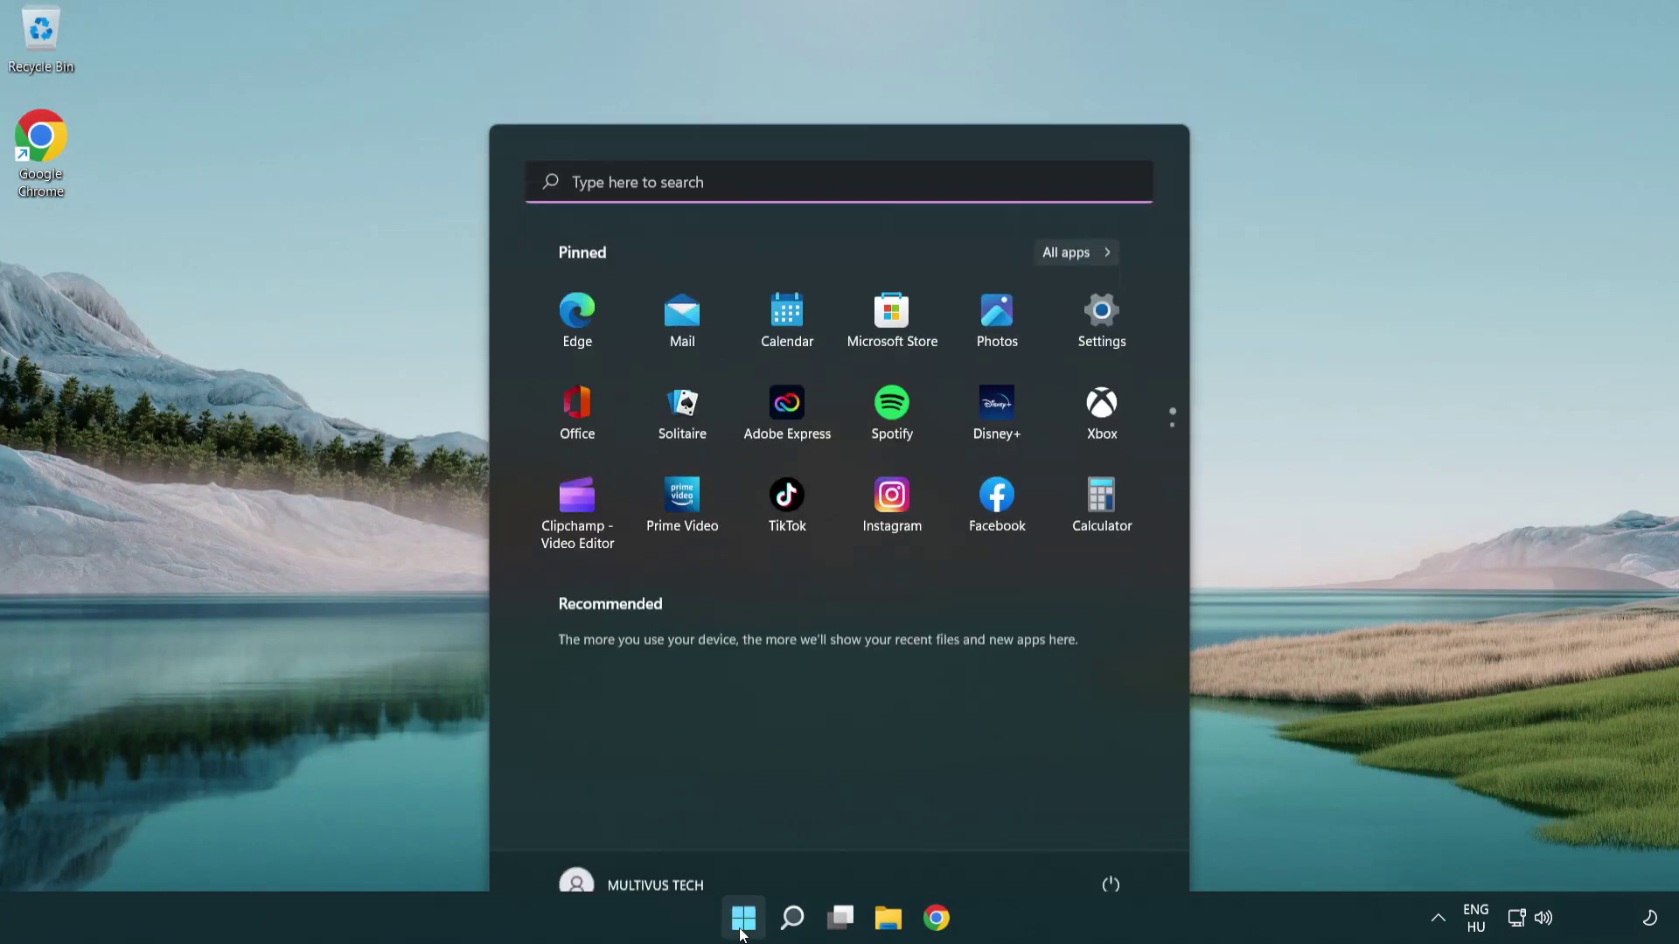
pyautogui.click(1111, 842)
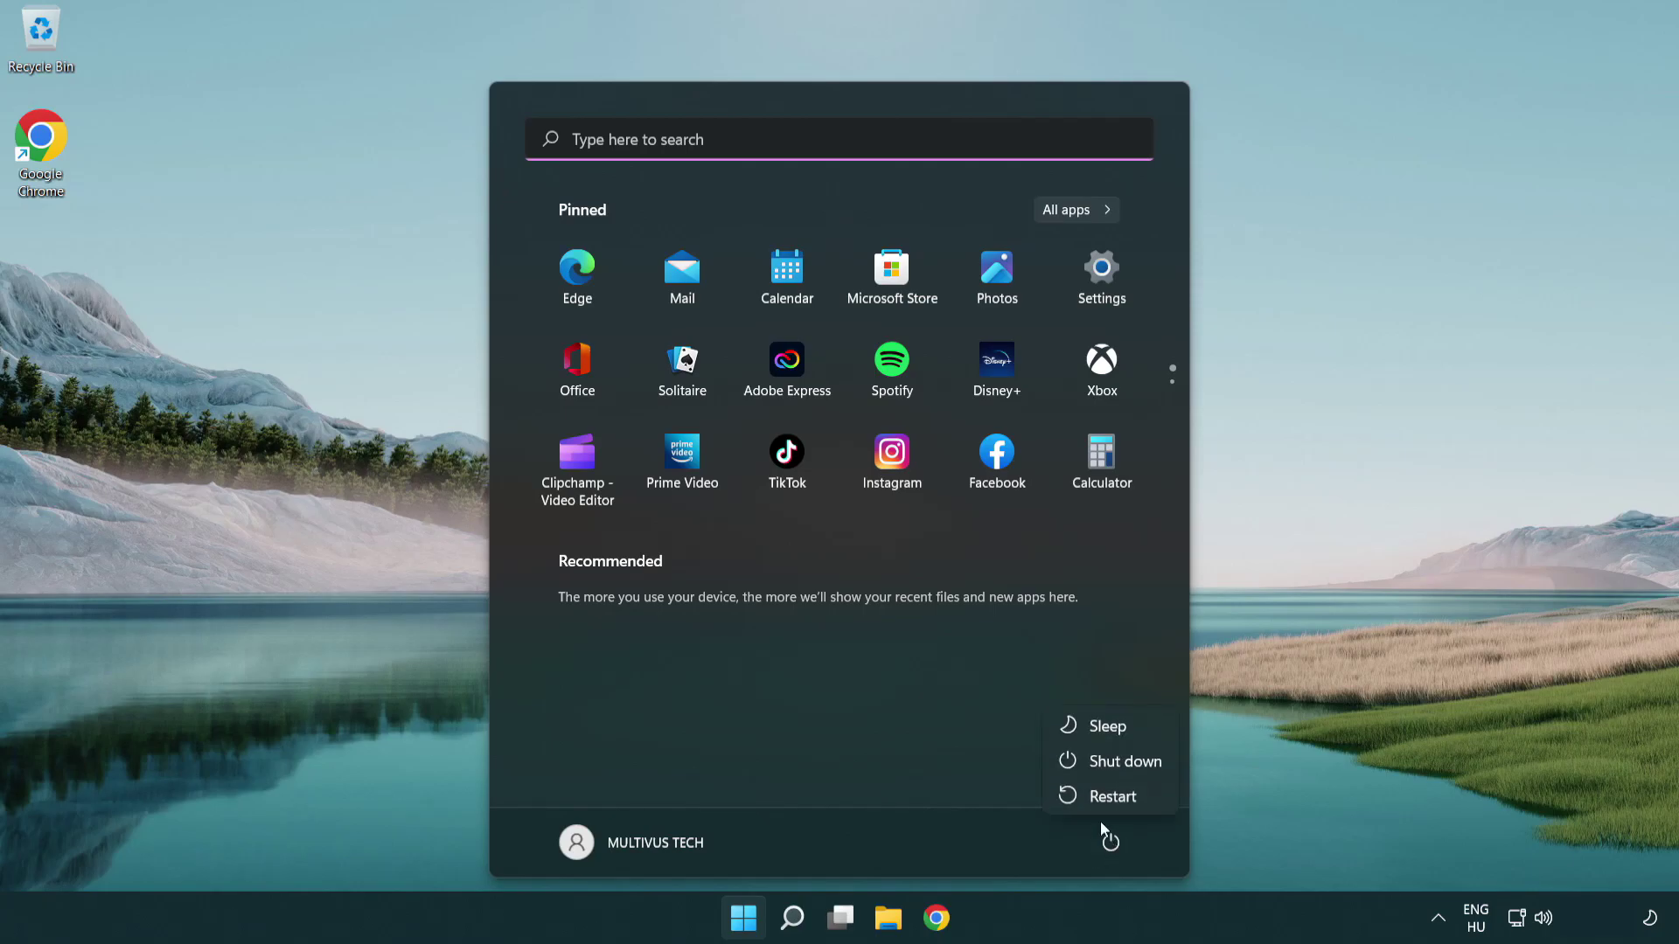